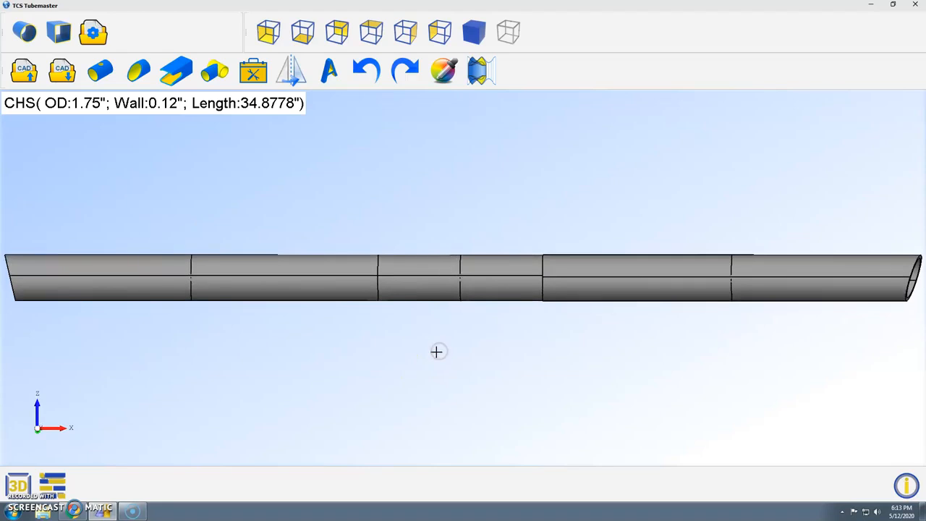
# Set up a round hole with a diameter of 1 and an X position of 4 from the second (right) end
pyautogui.click(101, 71)
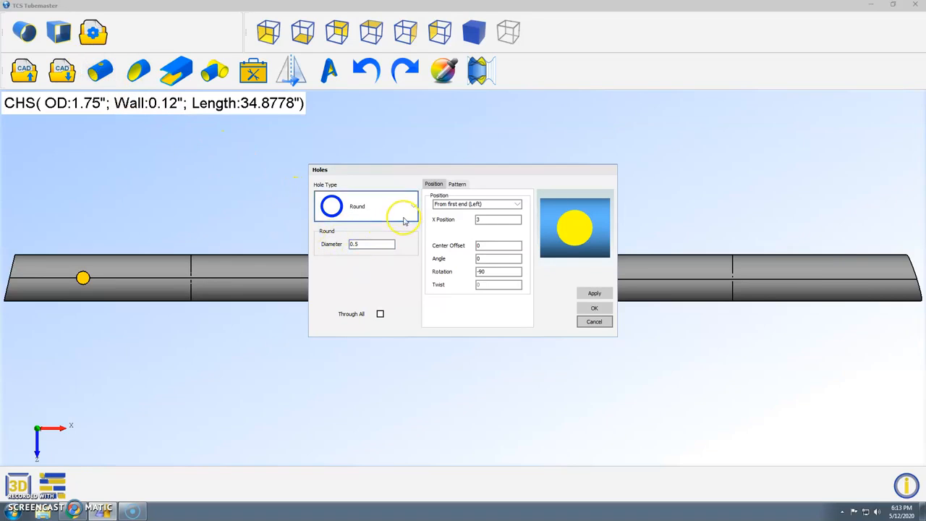
pyautogui.click(372, 244)
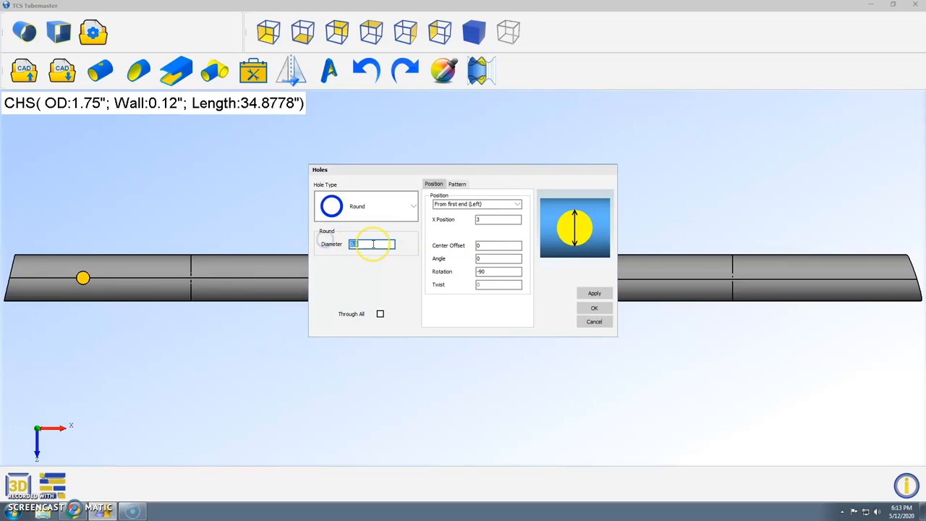
pyautogui.write('1')
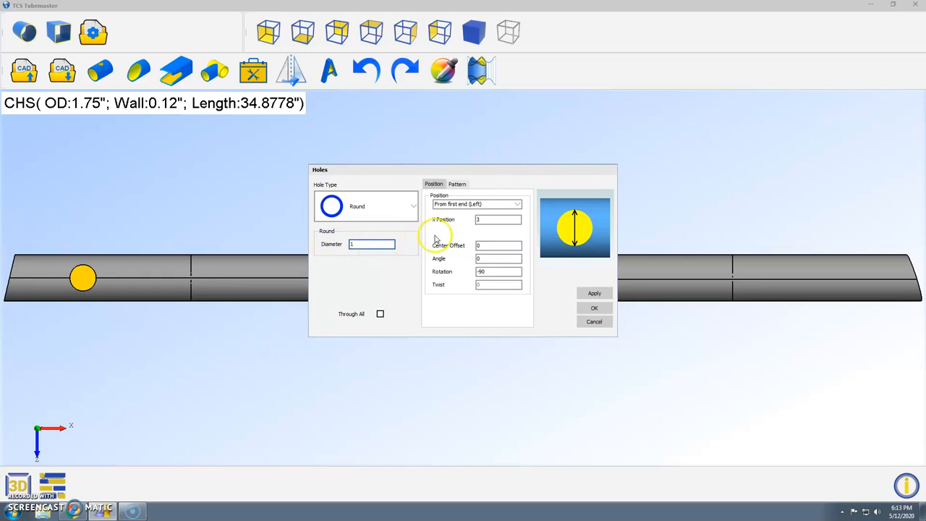
pyautogui.click(479, 219)
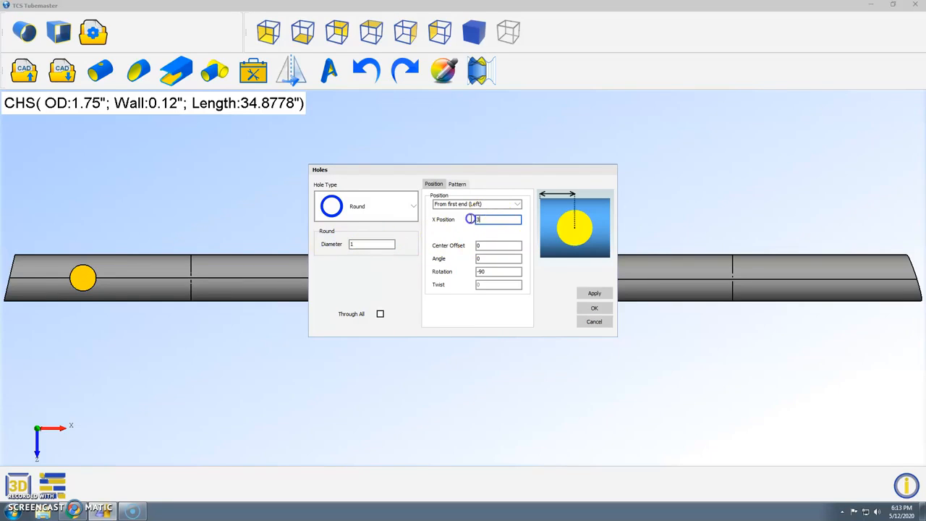
pyautogui.write('4')
pyautogui.click(487, 205)
pyautogui.click(480, 217)
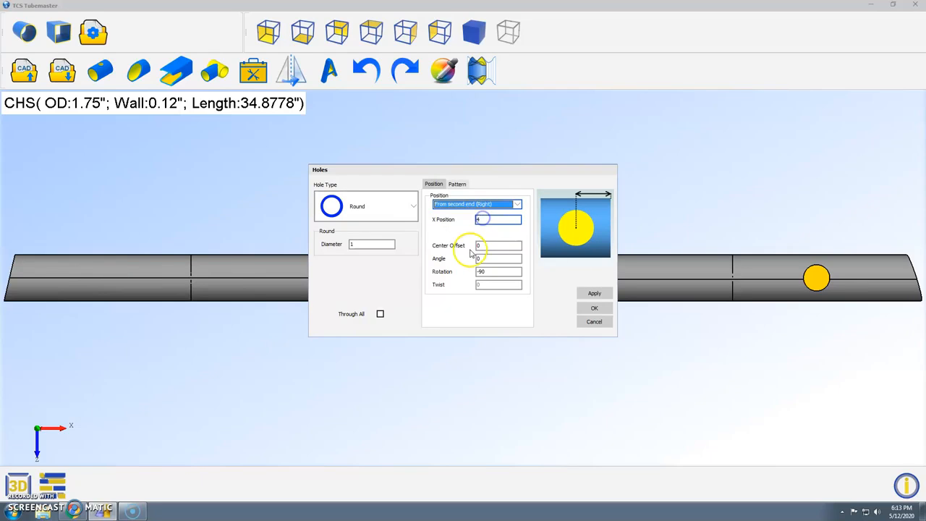
# Set the hole's center offset to 0.5
pyautogui.click(497, 271)
pyautogui.moveTo(502, 273); pyautogui.dragTo(475, 248)
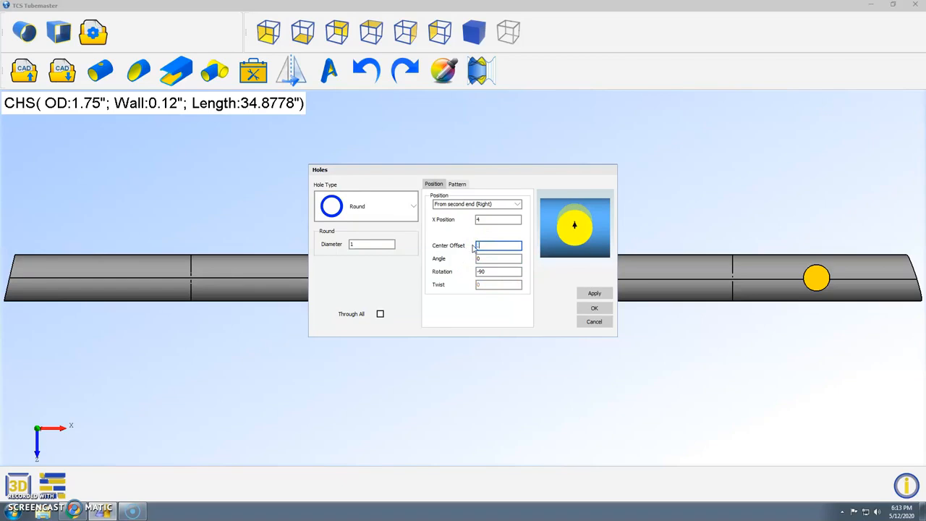
pyautogui.write('.5')
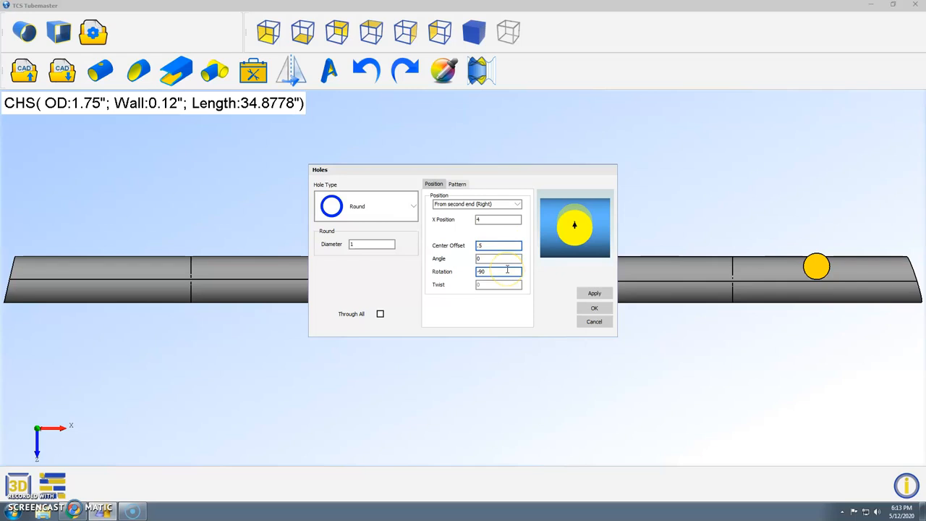
# Cut the round hole into the tube at an angle of 45 with a center offset of 0
pyautogui.click(484, 258)
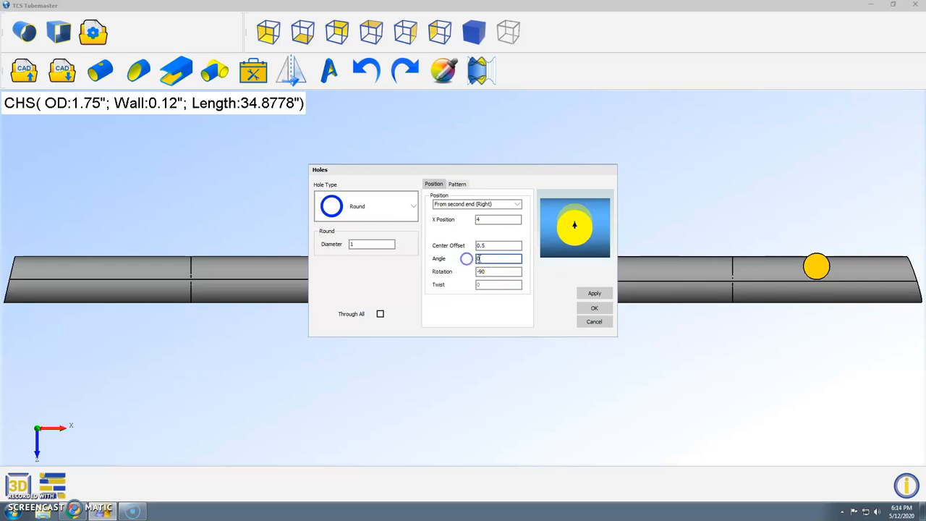
pyautogui.moveTo(499, 272); pyautogui.dragTo(476, 259)
pyautogui.write('45')
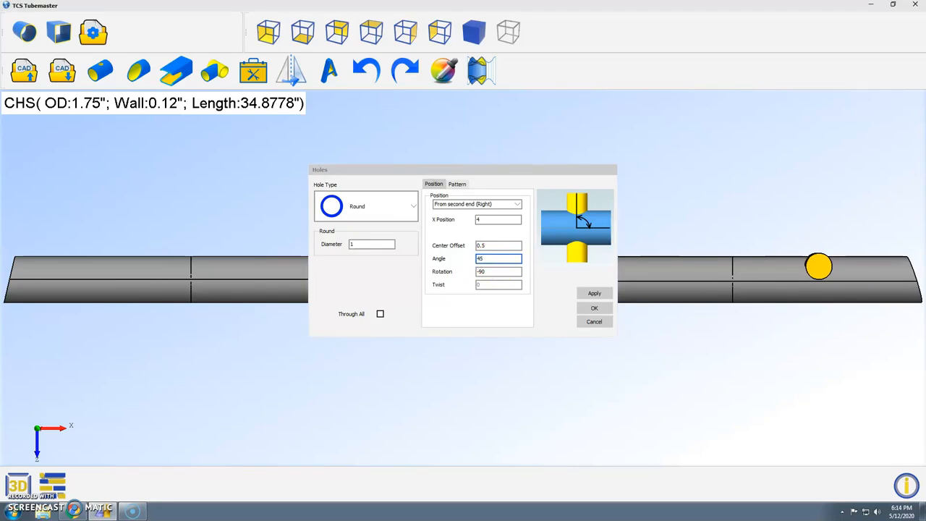
pyautogui.moveTo(499, 246); pyautogui.dragTo(475, 247)
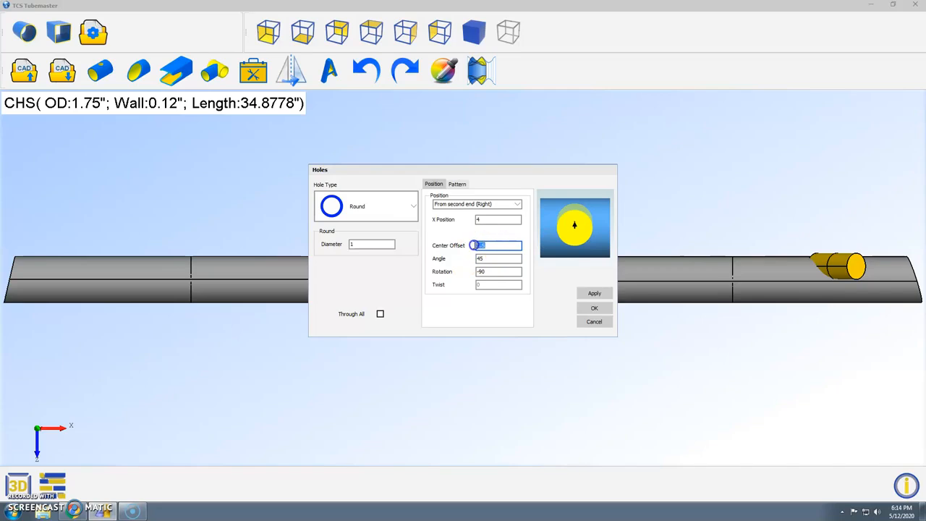
pyautogui.write('0')
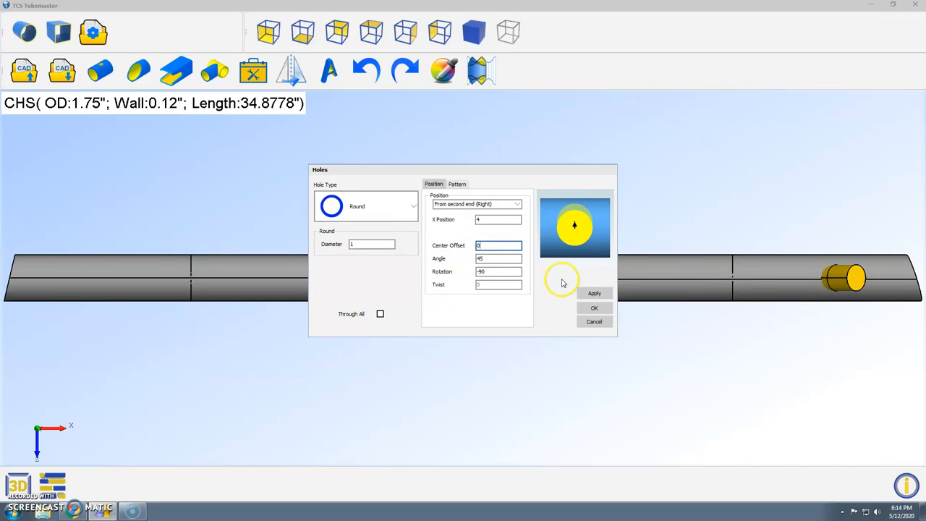
pyautogui.click(594, 293)
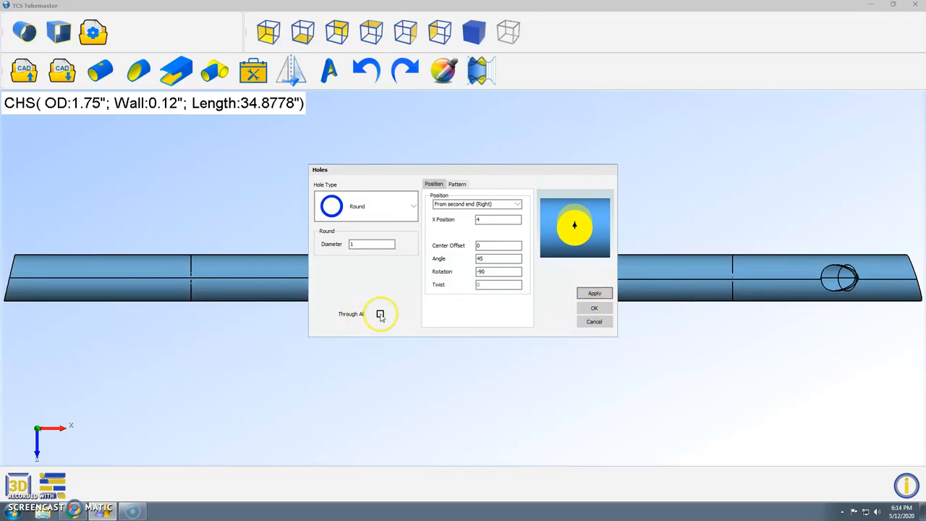
pyautogui.click(594, 309)
# Unwrap the tube with its angled hole into a flat cut pattern
pyautogui.moveTo(685, 275); pyautogui.dragTo(668, 195)
pyautogui.moveTo(524, 275); pyautogui.dragTo(487, 152)
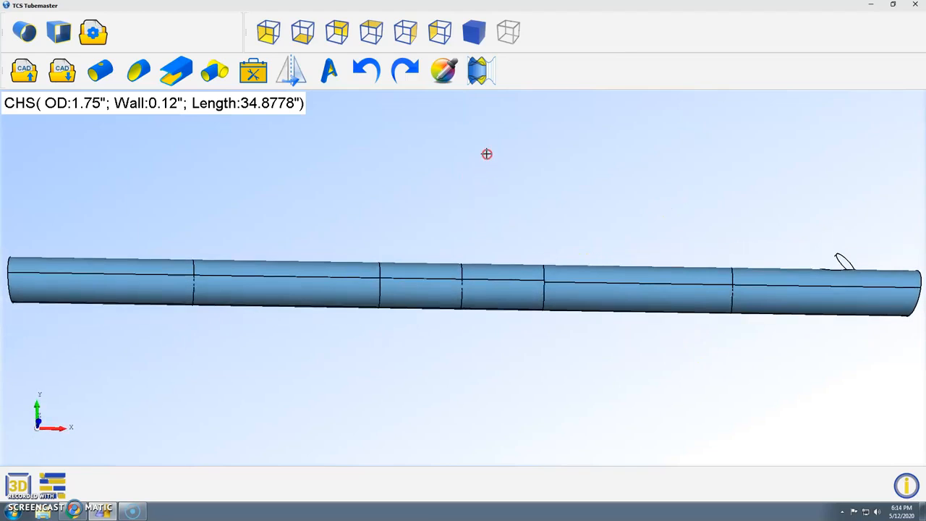
pyautogui.moveTo(432, 236); pyautogui.dragTo(463, 133)
pyautogui.click(484, 75)
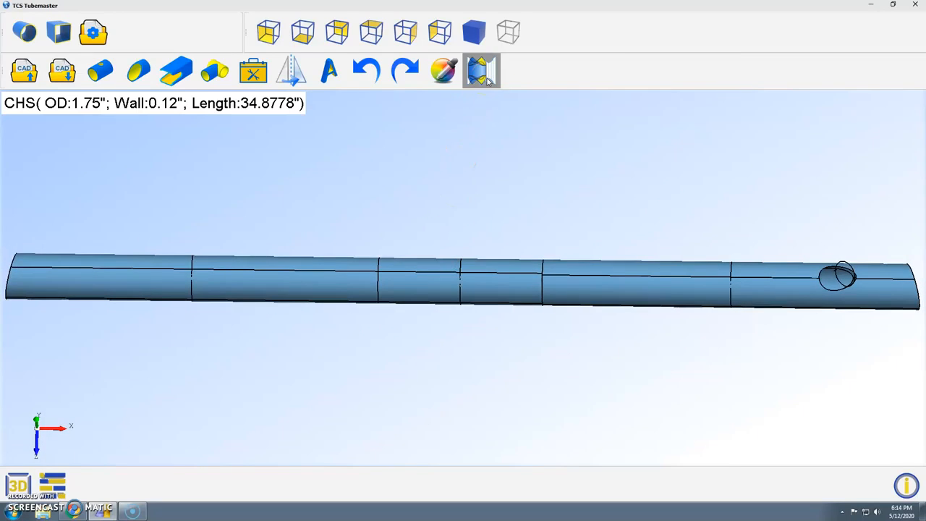
pyautogui.scroll(1, 433, 275)
pyautogui.scroll(-4, 433, 272)
pyautogui.scroll(-1, 523, 381)
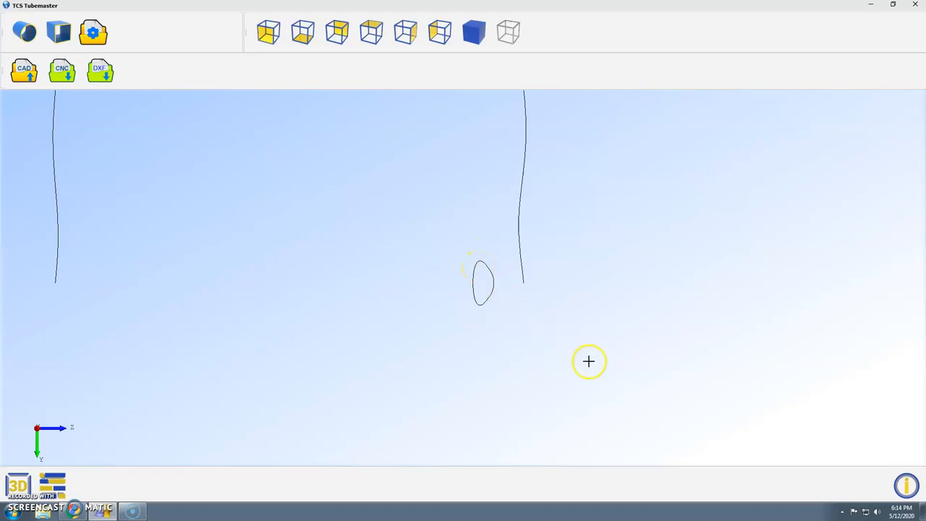
# Save the unwrapped part for CNC as test.tcs under customer TestCustomer and contract TestContract
pyautogui.click(61, 70)
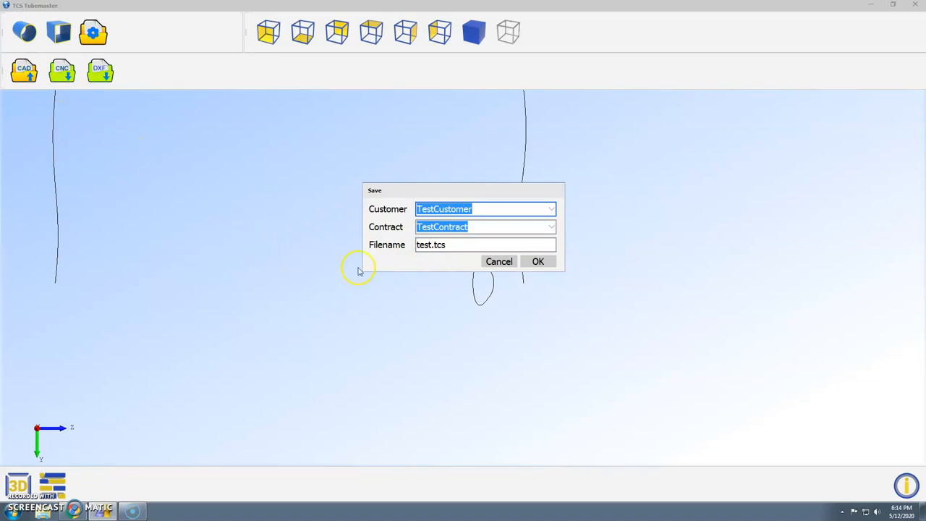
pyautogui.doubleClick(417, 245)
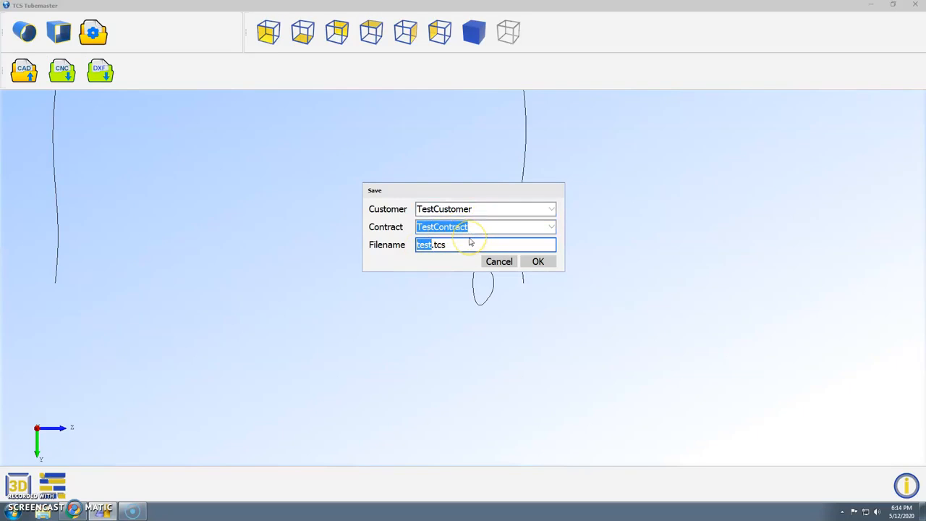
pyautogui.click(482, 208)
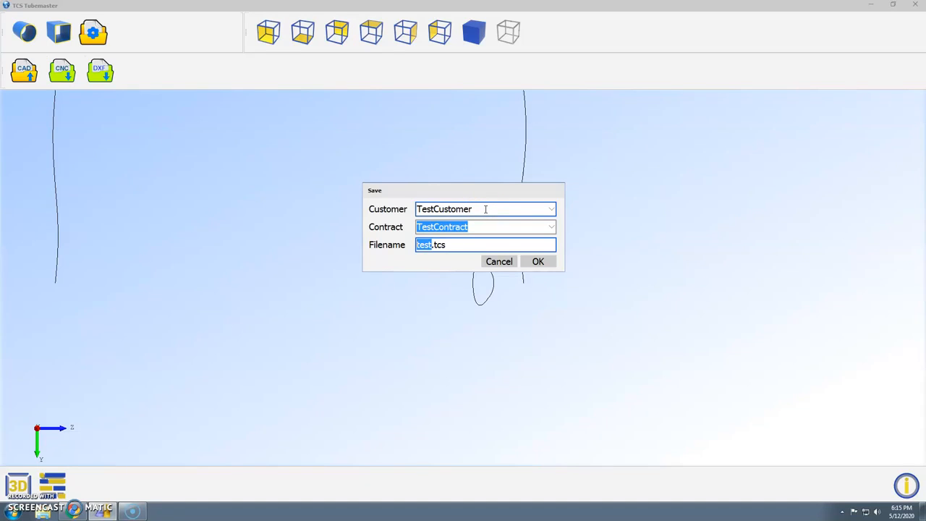
pyautogui.click(483, 209)
pyautogui.click(477, 225)
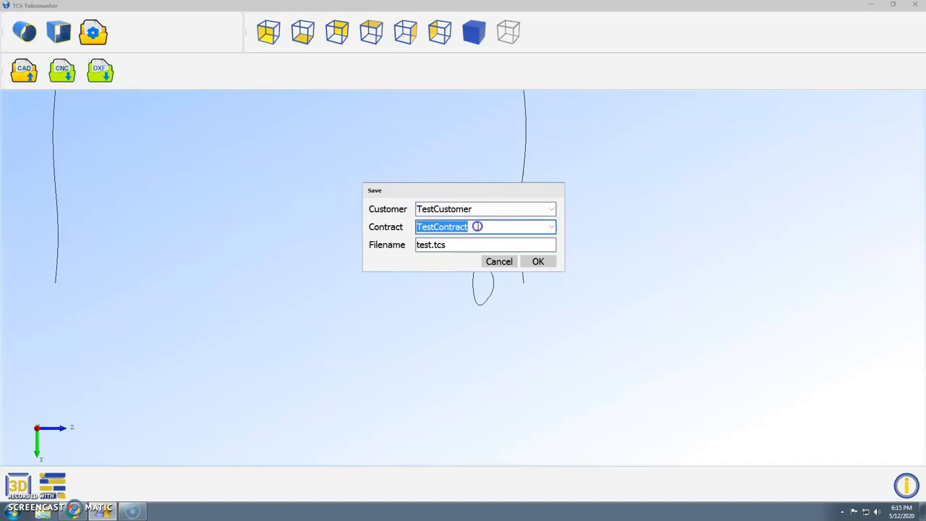
pyautogui.click(454, 244)
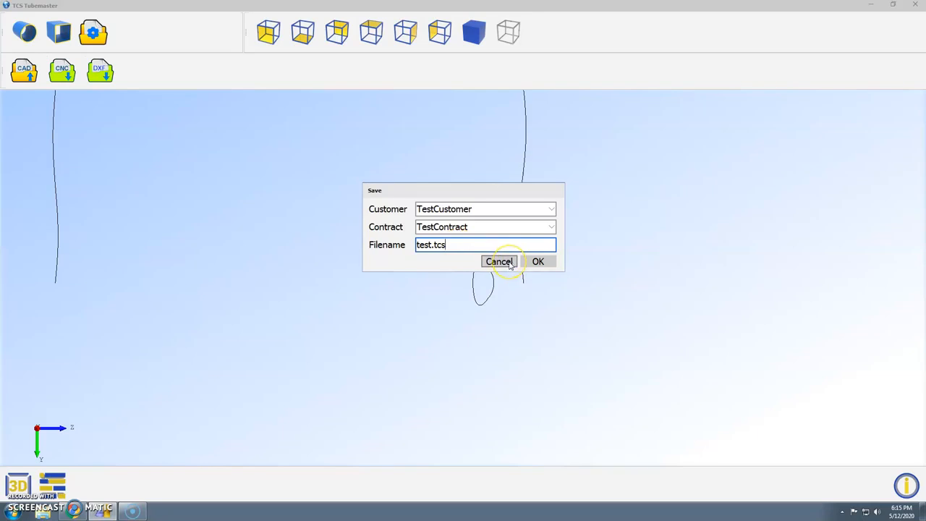
pyautogui.click(454, 245)
pyautogui.click(529, 262)
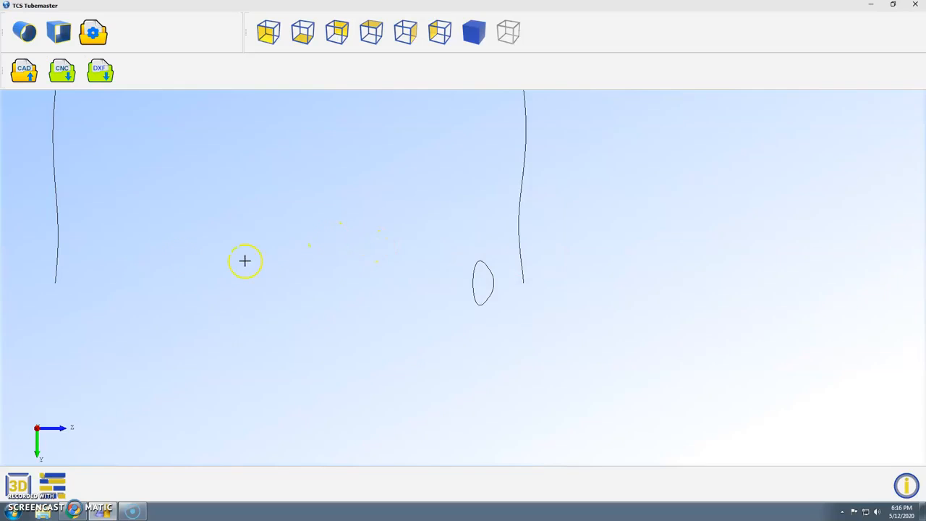
# Open part nesting and choose 1.75X0.12CHS as the tube material
pyautogui.click(52, 484)
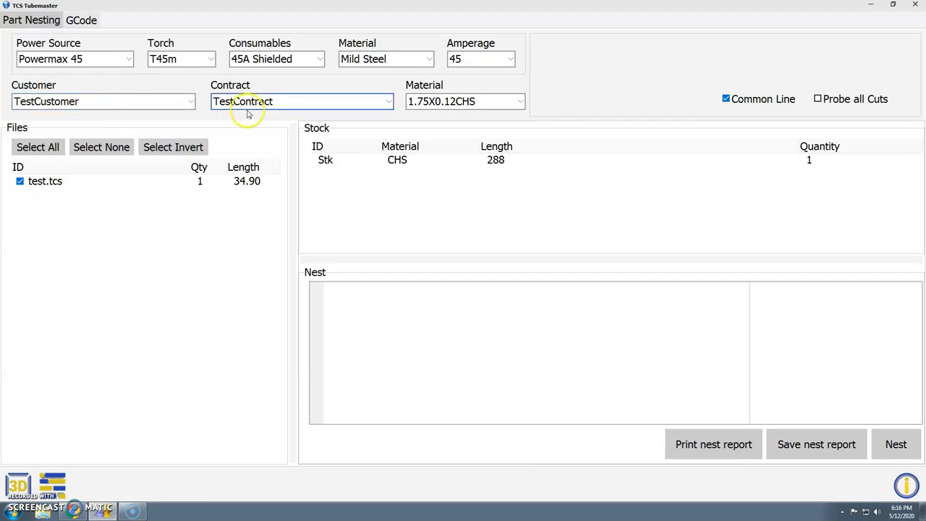
pyautogui.click(477, 103)
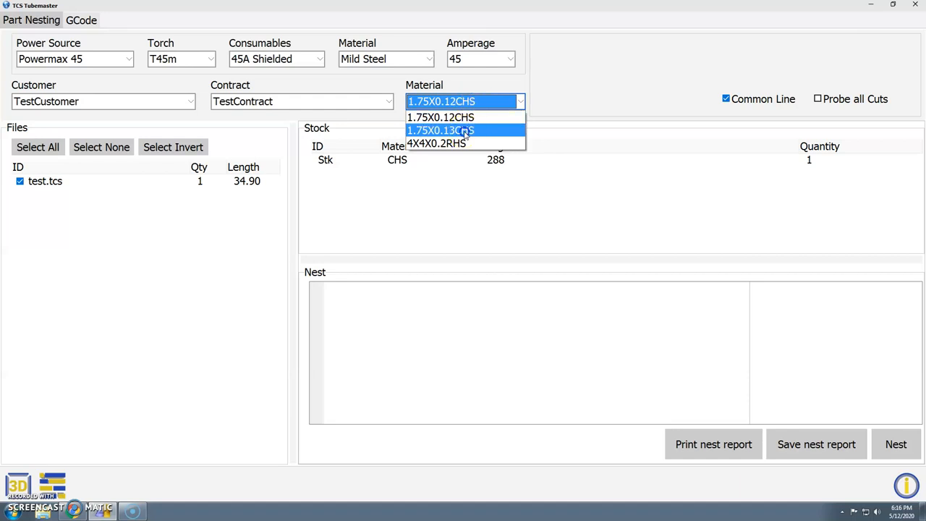
pyautogui.click(464, 133)
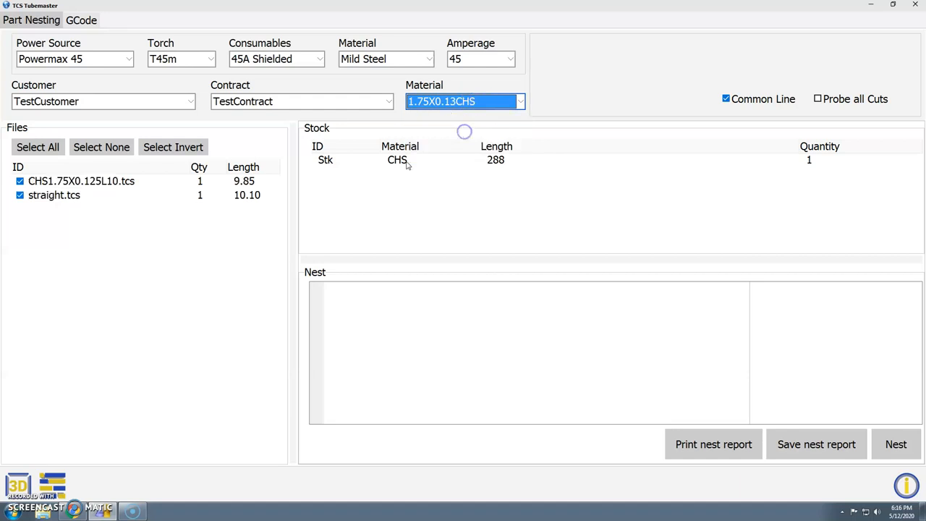
pyautogui.click(425, 103)
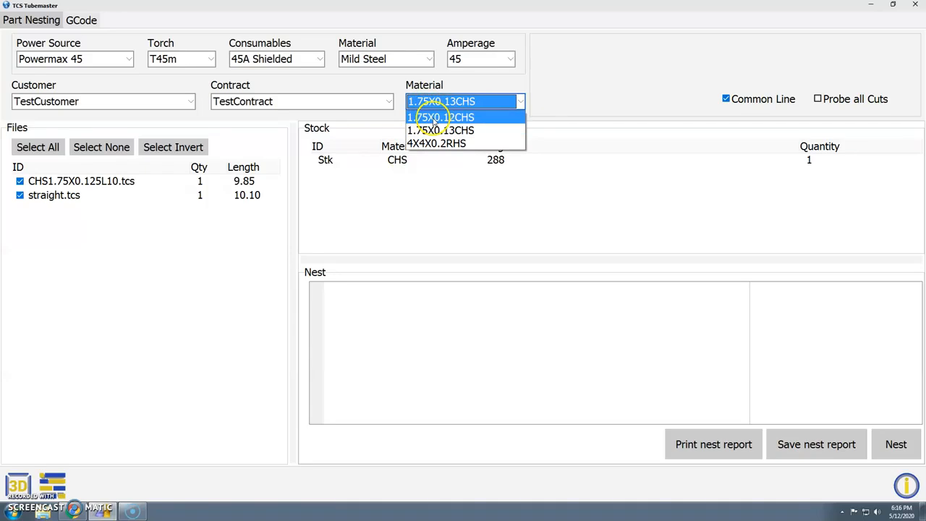
pyautogui.click(435, 118)
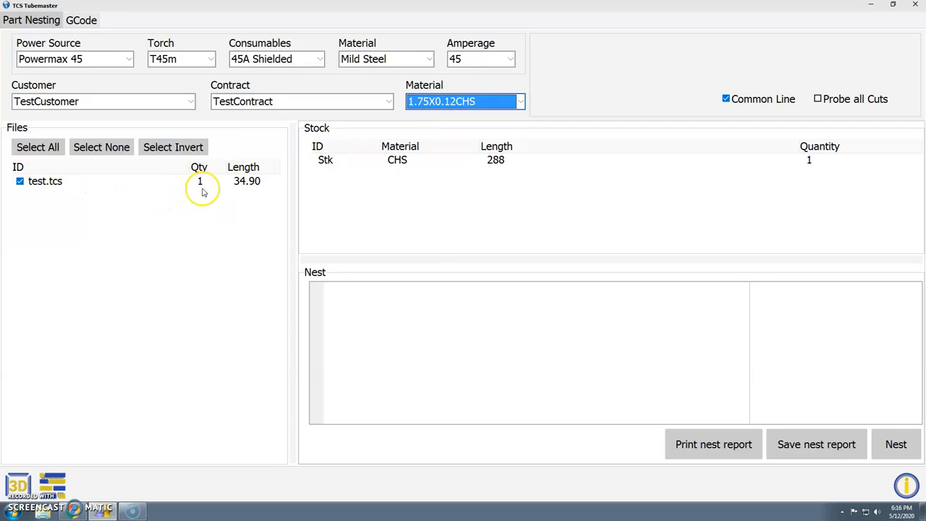
# Set the quantity of the test.tcs part to 10
pyautogui.click(218, 214)
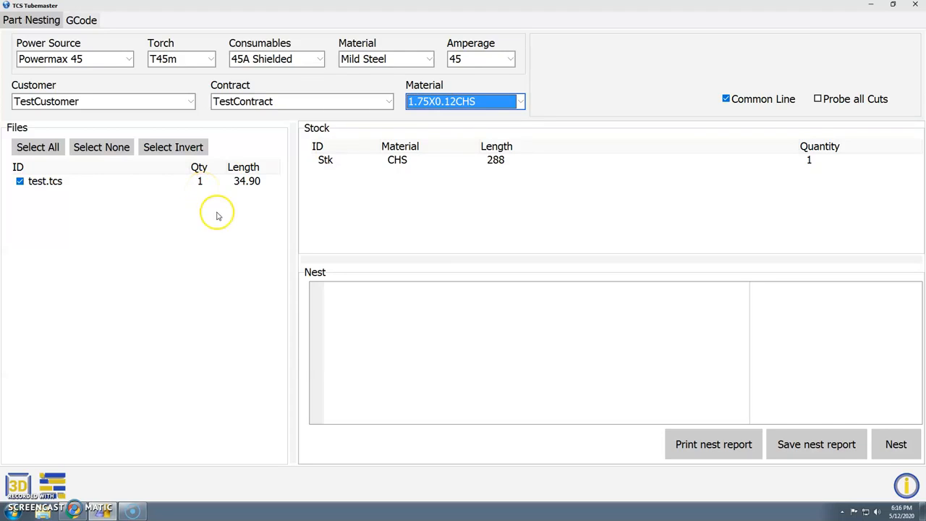
pyautogui.doubleClick(209, 182)
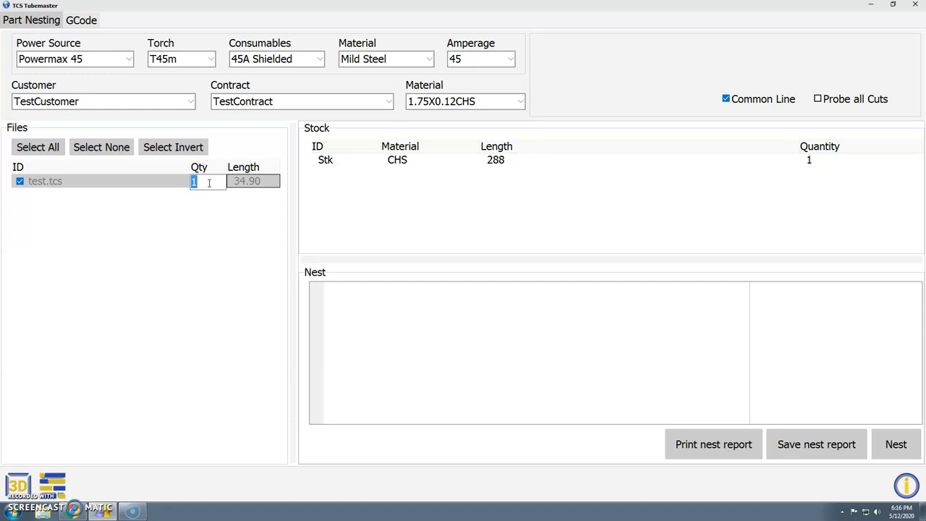
pyautogui.write('10')
pyautogui.click(227, 223)
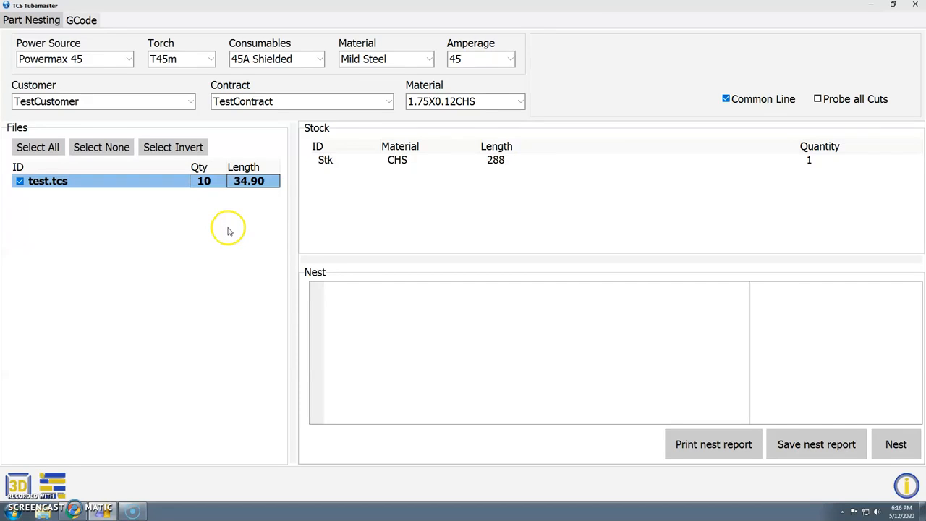
pyautogui.click(214, 198)
# Set the CHS stock length to 240 and its quantity to 10
pyautogui.doubleClick(503, 160)
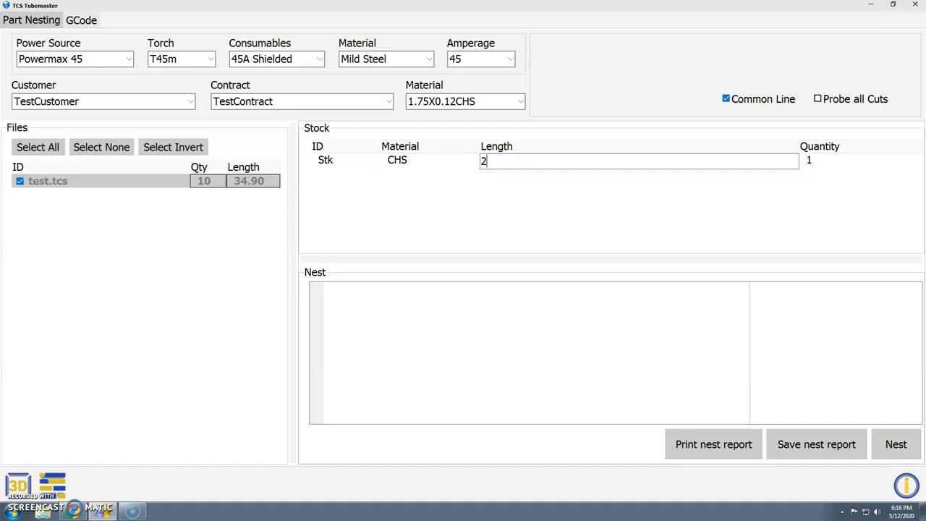
pyautogui.doubleClick(809, 160)
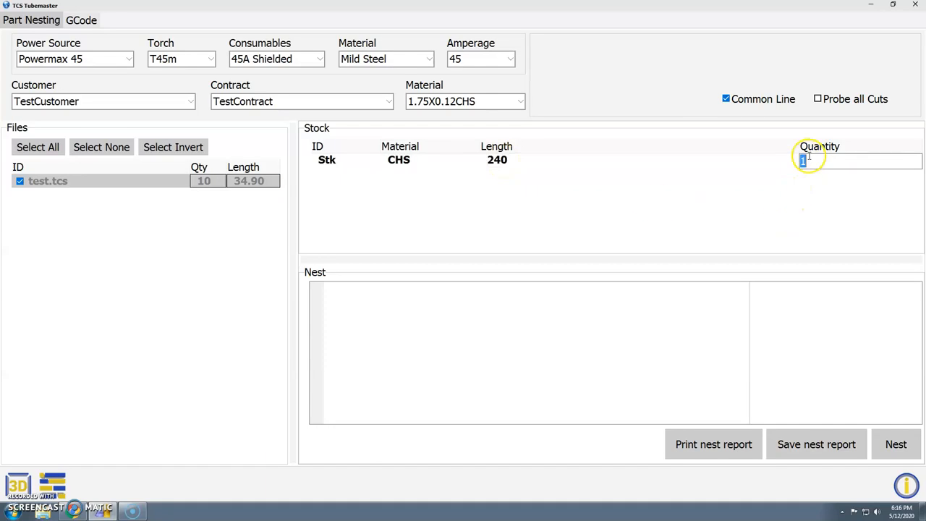
pyautogui.write('10')
pyautogui.click(463, 186)
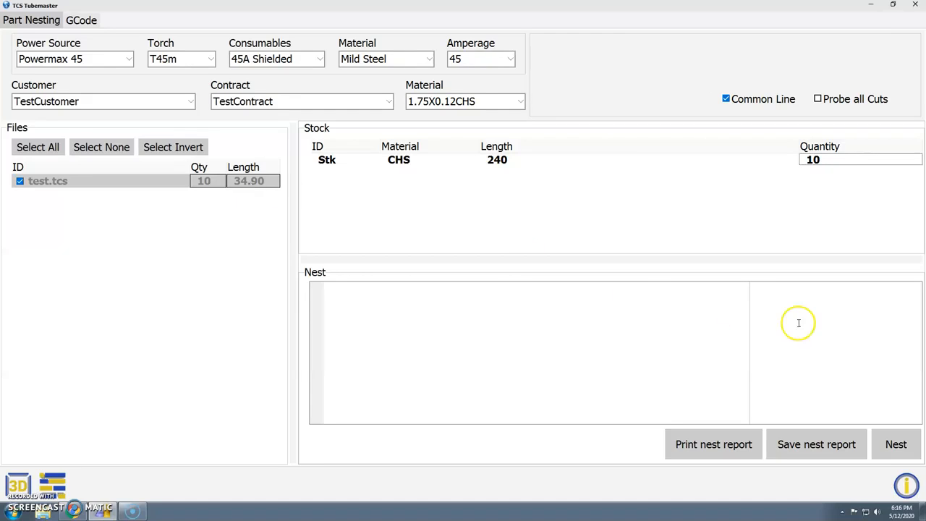
# Nest the parts and save the output as test in the sample gcode folder under Documents
pyautogui.click(886, 443)
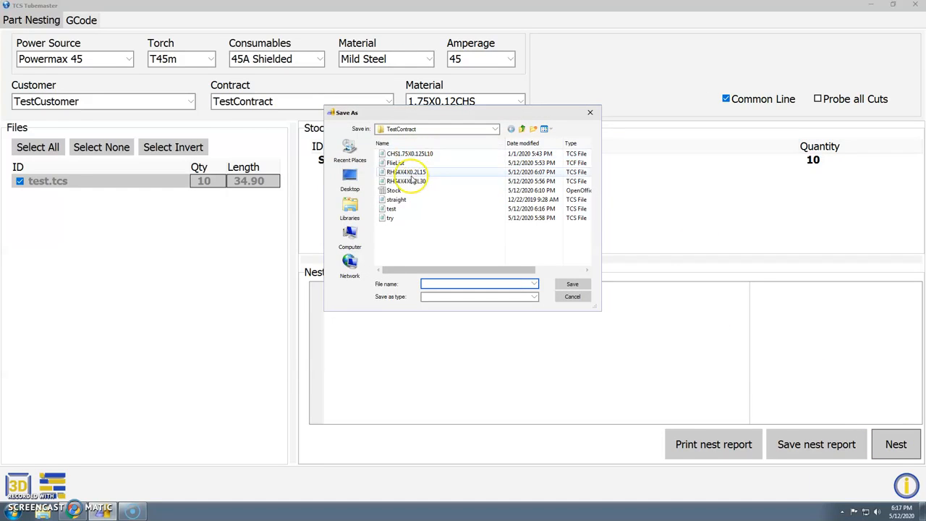
pyautogui.click(495, 129)
pyautogui.click(399, 162)
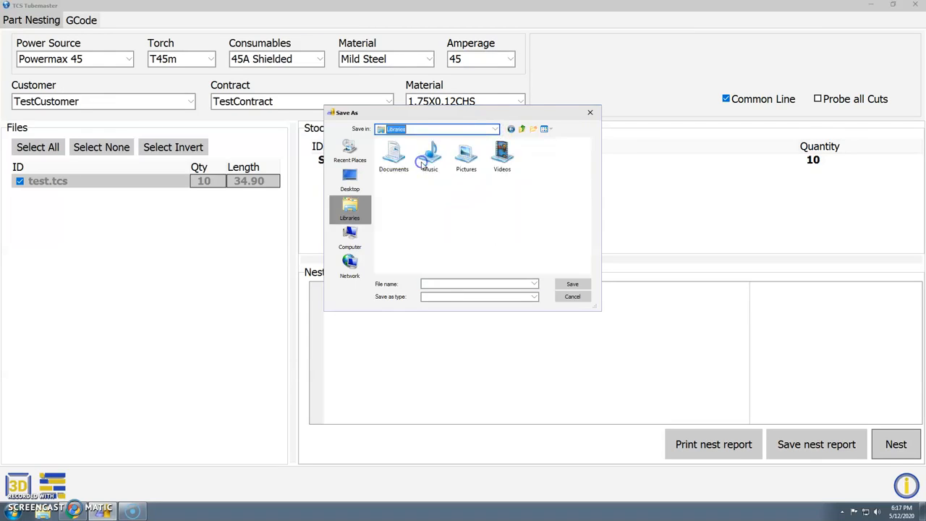
pyautogui.doubleClick(397, 158)
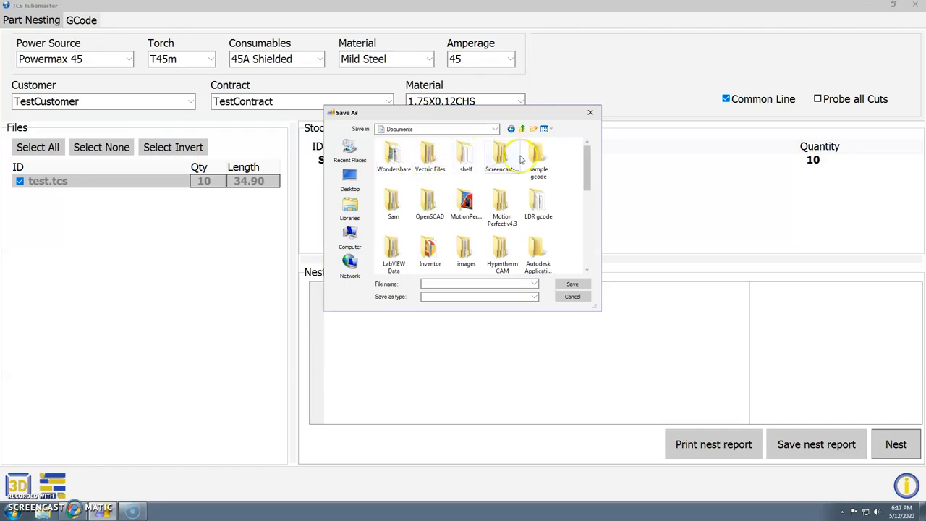
pyautogui.doubleClick(529, 159)
pyautogui.click(454, 282)
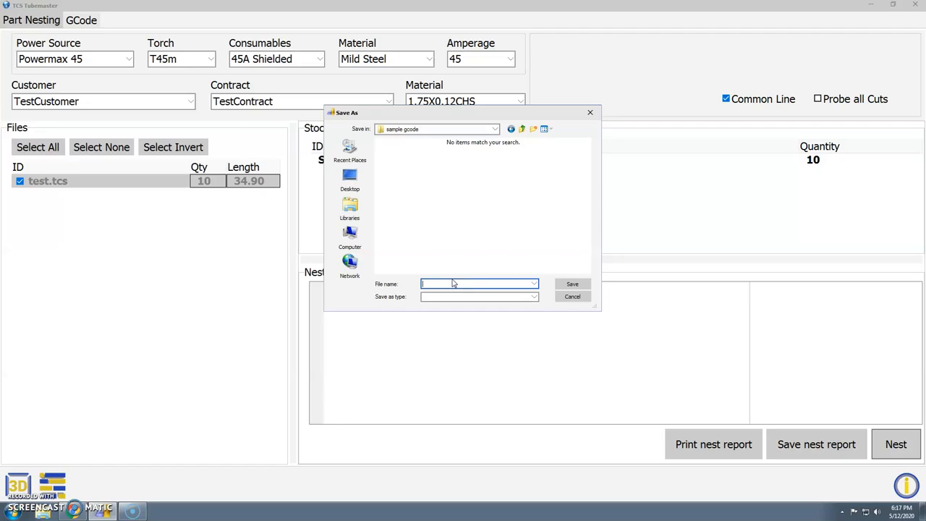
pyautogui.write('test')
pyautogui.click(569, 285)
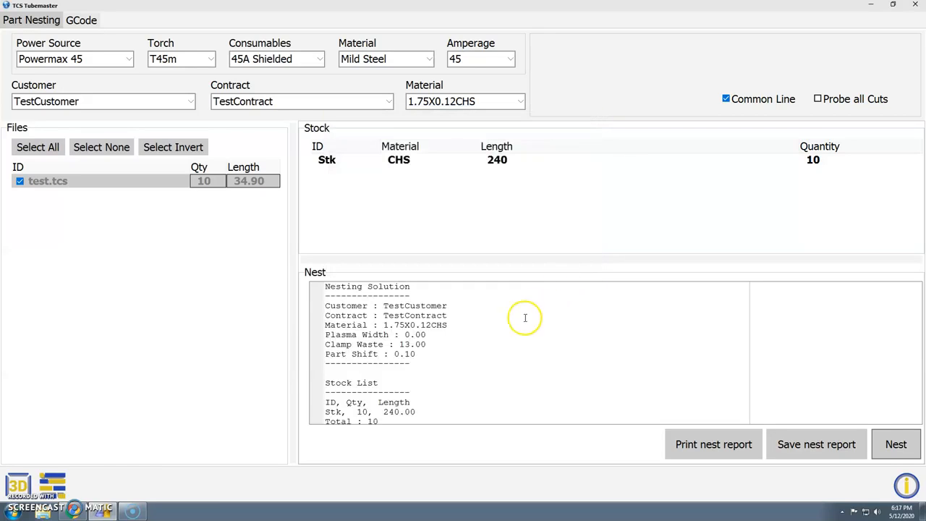
# Review the nesting report's stock list, part list, and the cut, utilization and offcut figures for each stock length
pyautogui.scroll(-2, 516, 315)
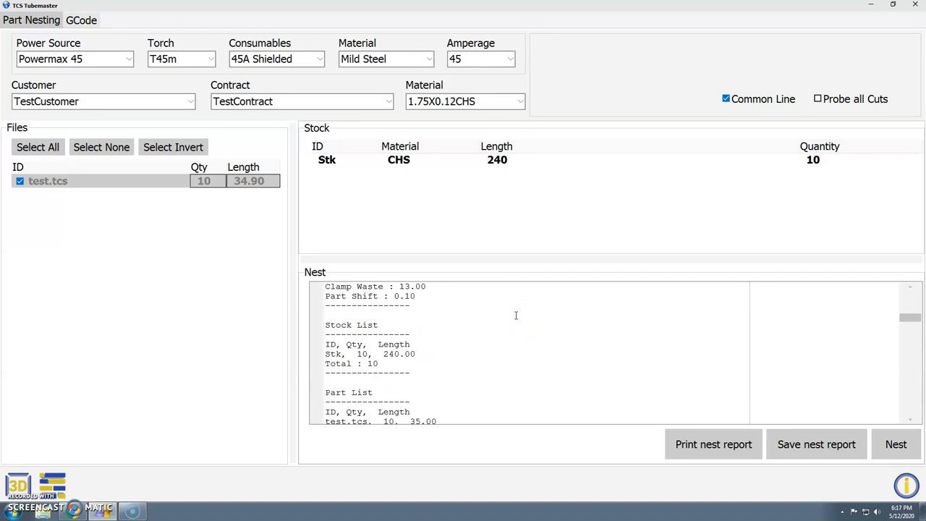
pyautogui.scroll(2, 516, 315)
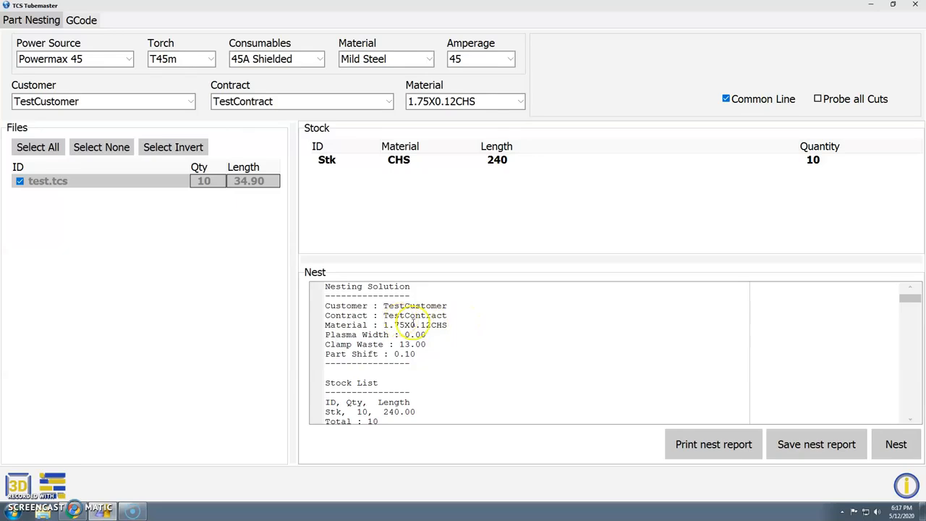
pyautogui.scroll(-1, 438, 322)
pyautogui.scroll(-1, 437, 319)
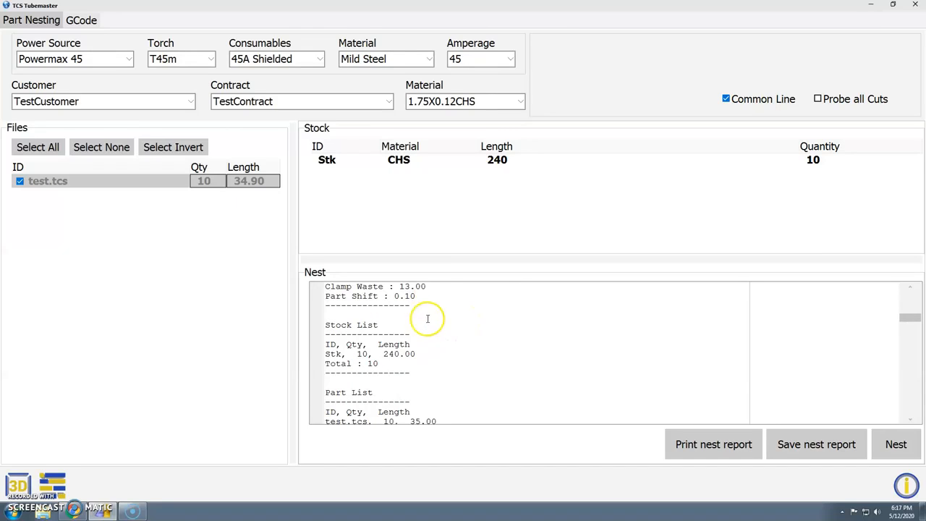
pyautogui.scroll(-1, 430, 319)
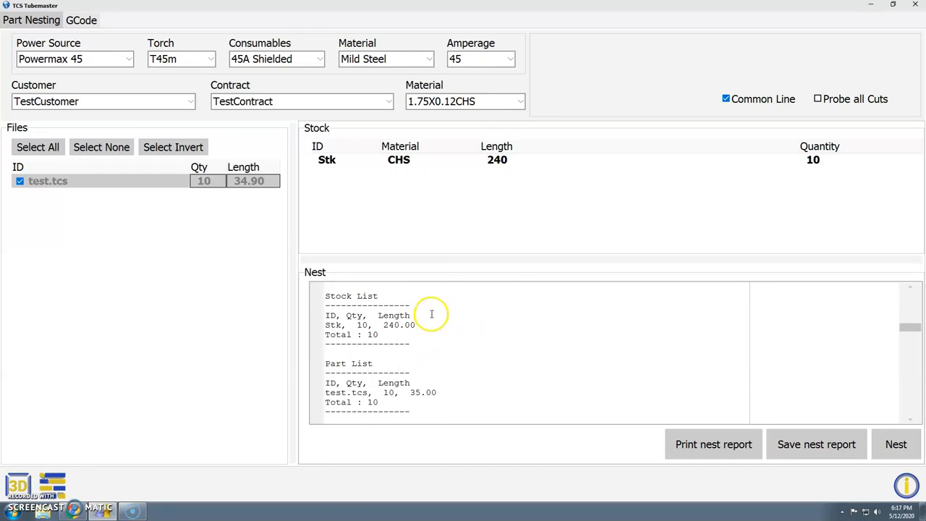
pyautogui.scroll(-2, 437, 314)
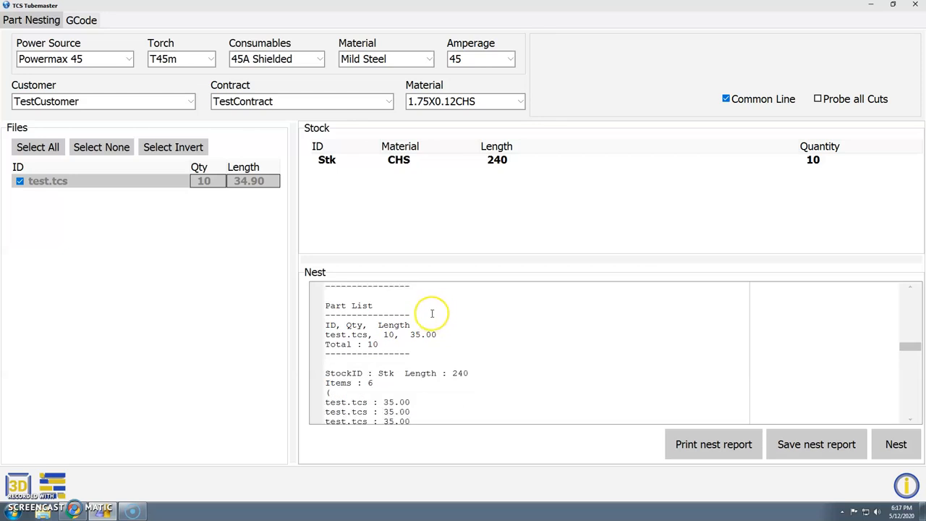
pyautogui.scroll(-1, 434, 313)
pyautogui.scroll(-1, 412, 319)
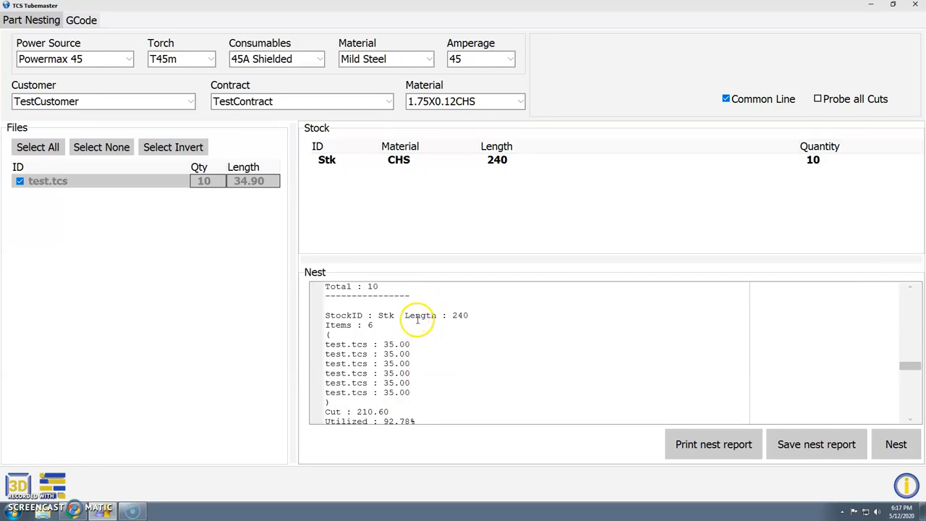
pyautogui.scroll(-4, 414, 323)
pyautogui.scroll(-1, 417, 322)
pyautogui.scroll(1, 419, 321)
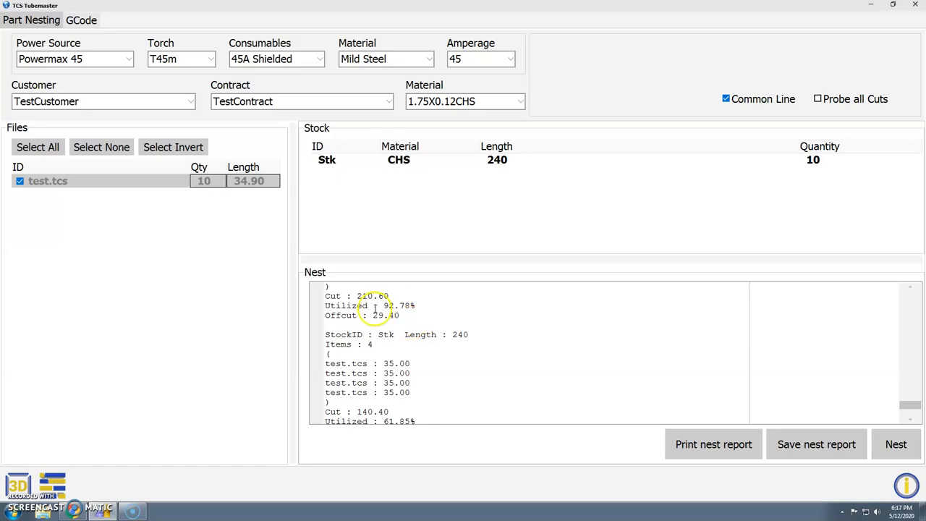
pyautogui.scroll(-1, 450, 374)
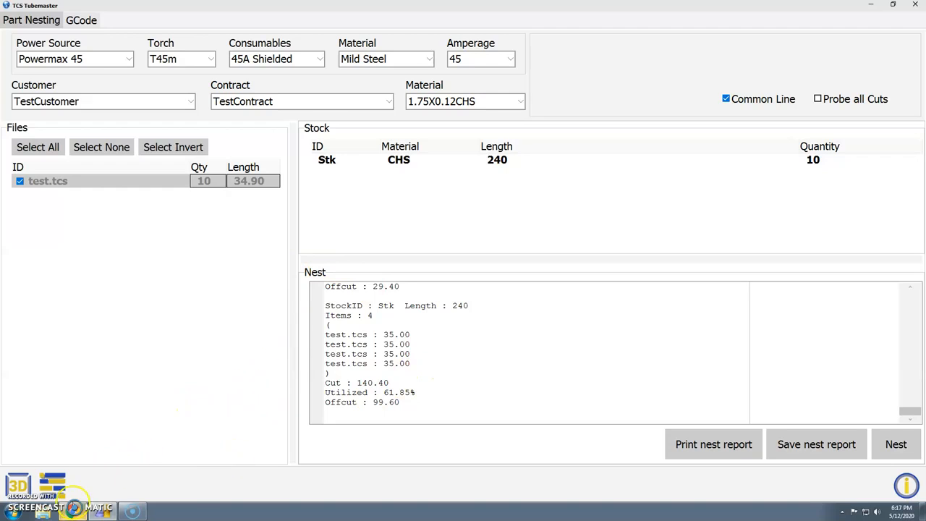
# Inspect the generated nest files in the sample gcode folder under Documents and close the file window
pyautogui.click(42, 511)
pyautogui.doubleClick(391, 215)
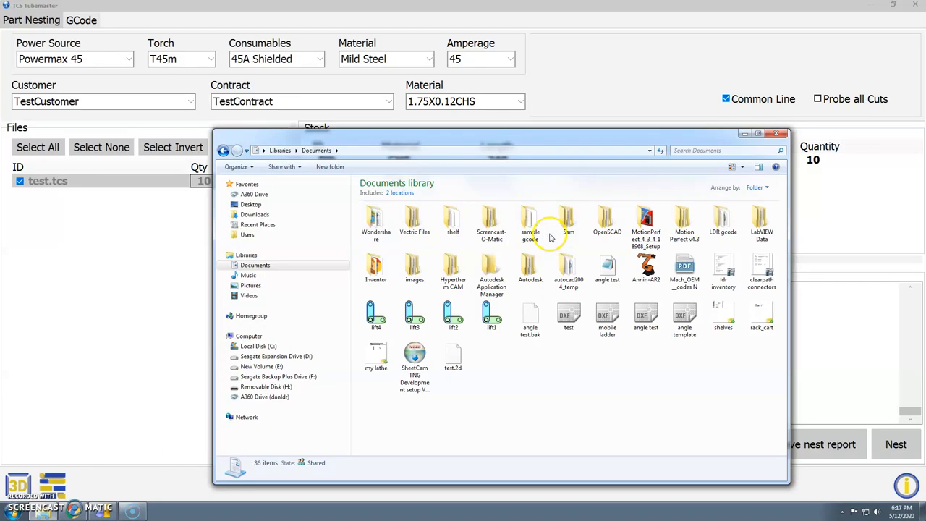
pyautogui.doubleClick(533, 223)
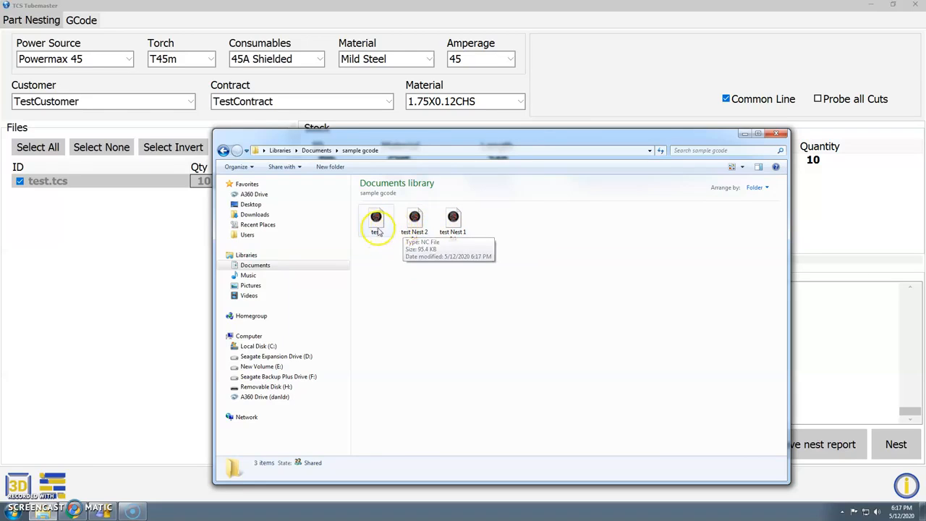
pyautogui.moveTo(401, 139); pyautogui.dragTo(548, 120)
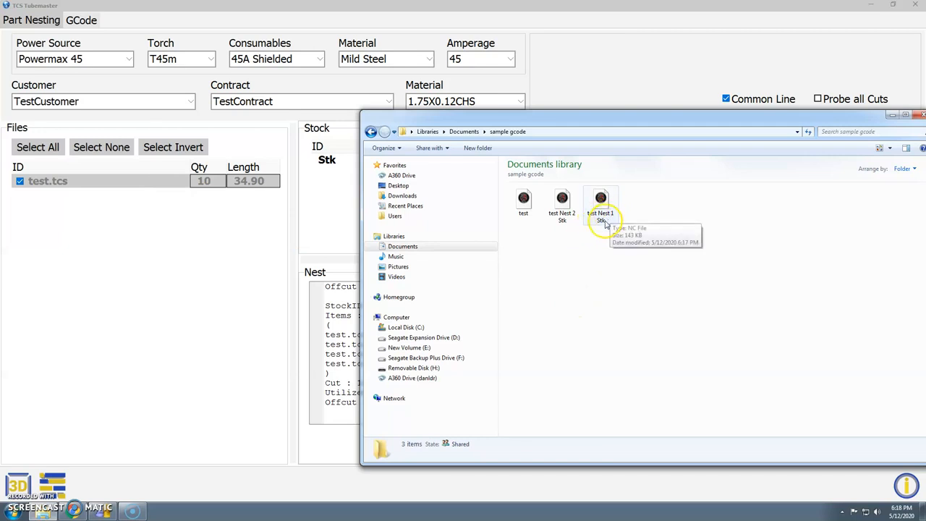
pyautogui.moveTo(585, 118); pyautogui.dragTo(546, 205)
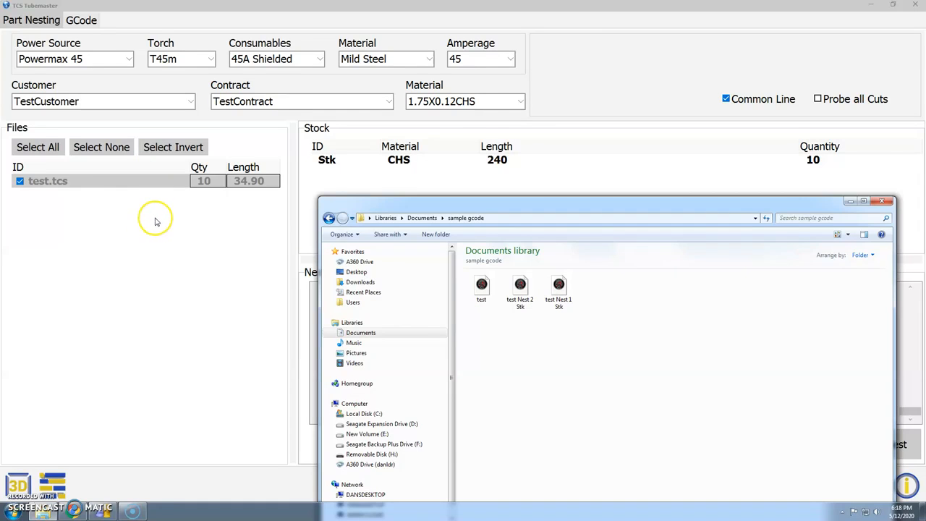
pyautogui.click(884, 201)
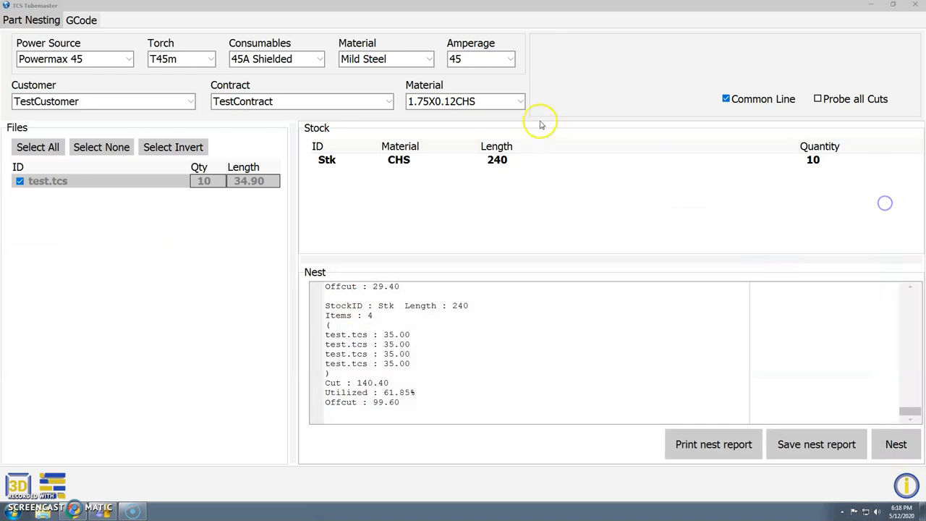
# Choose material 4X4X0.2RHS and set quantities to 50 for RHS4X4X0.2L15.tcs, 60 for RHS4X4X0.2L30.tcs and 12 for try.tcs
pyautogui.click(515, 101)
pyautogui.click(458, 143)
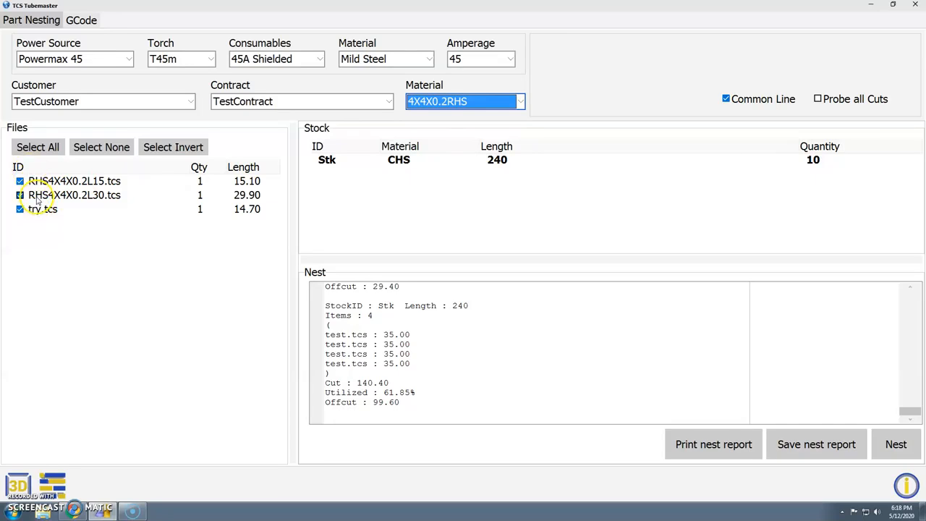
pyautogui.doubleClick(203, 182)
pyautogui.write('50')
pyautogui.doubleClick(212, 195)
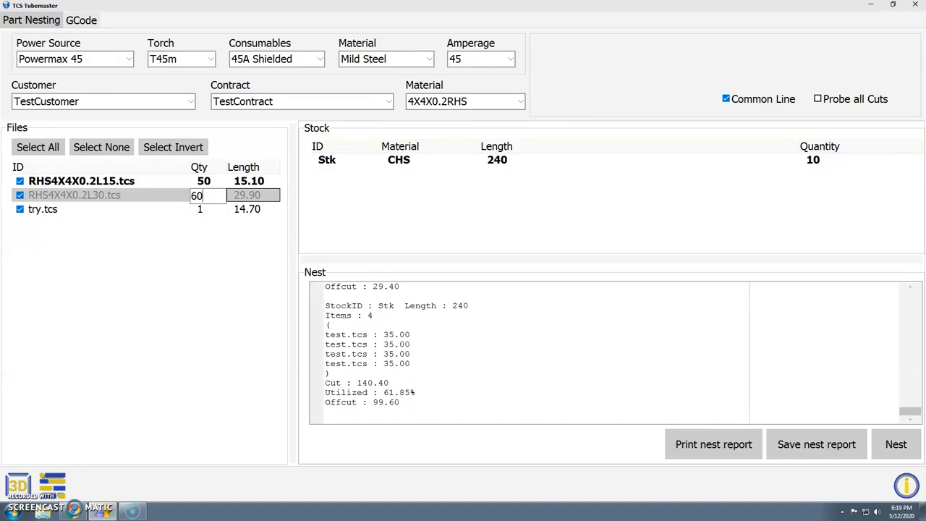
pyautogui.doubleClick(208, 208)
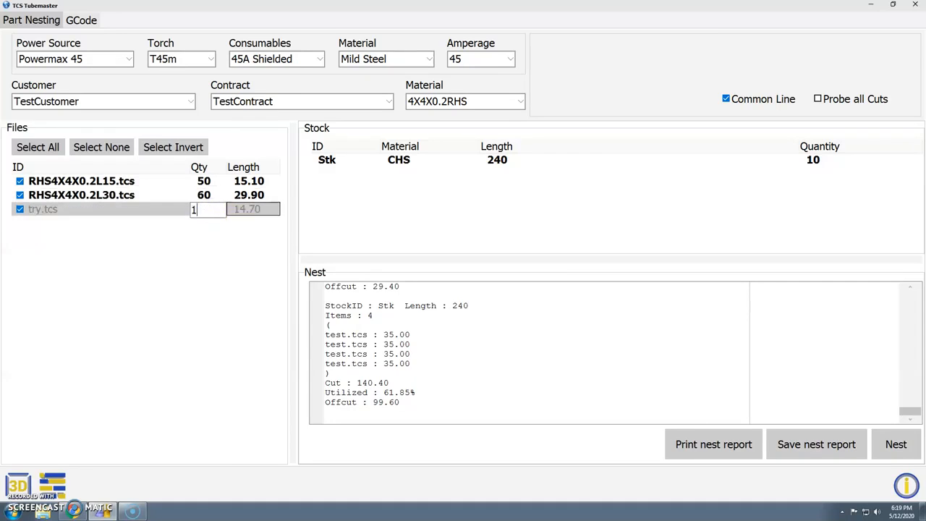
pyautogui.click(227, 238)
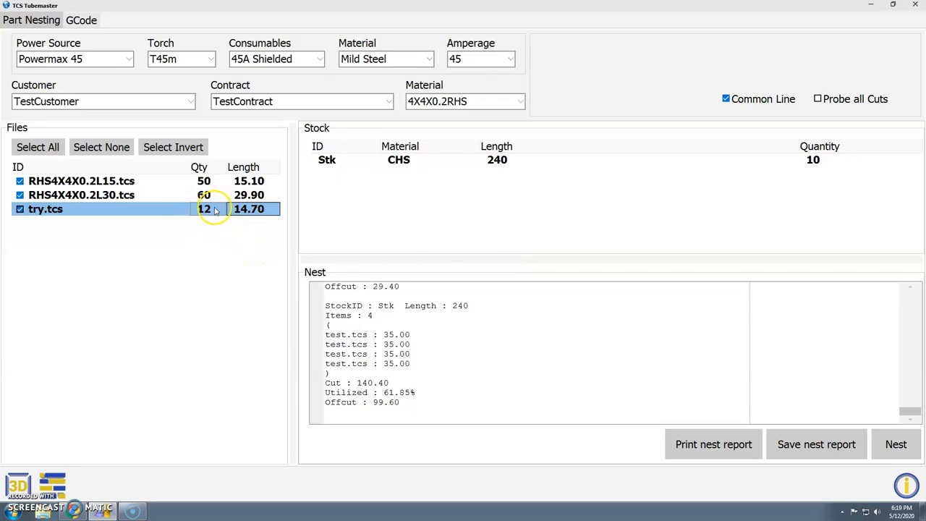
pyautogui.click(45, 181)
pyautogui.click(44, 195)
pyautogui.click(38, 209)
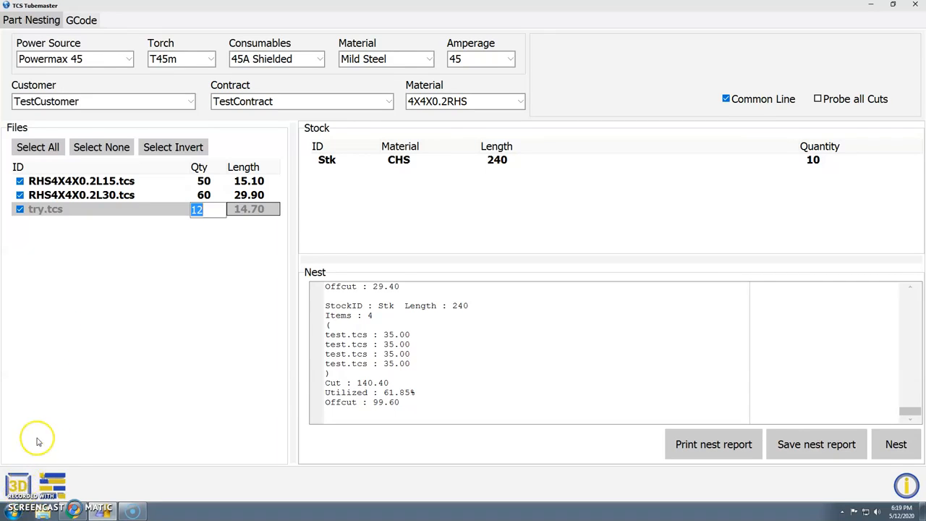
# Return to 3D modelling and import the test STEP file from the Downloads folder
pyautogui.click(19, 484)
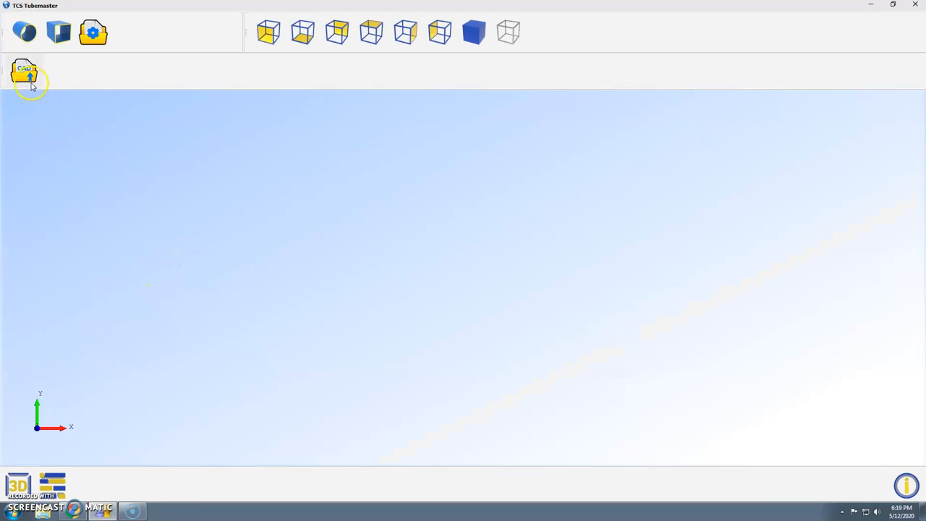
pyautogui.click(24, 72)
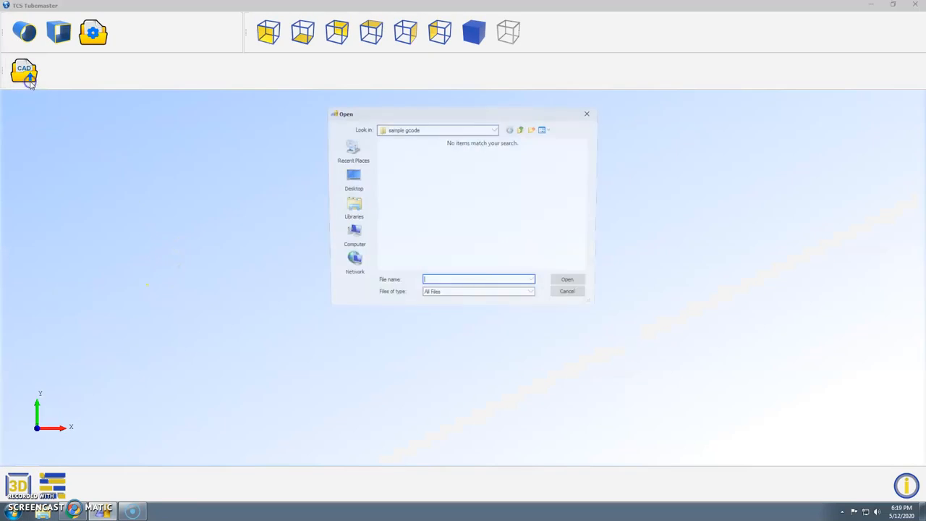
pyautogui.click(480, 128)
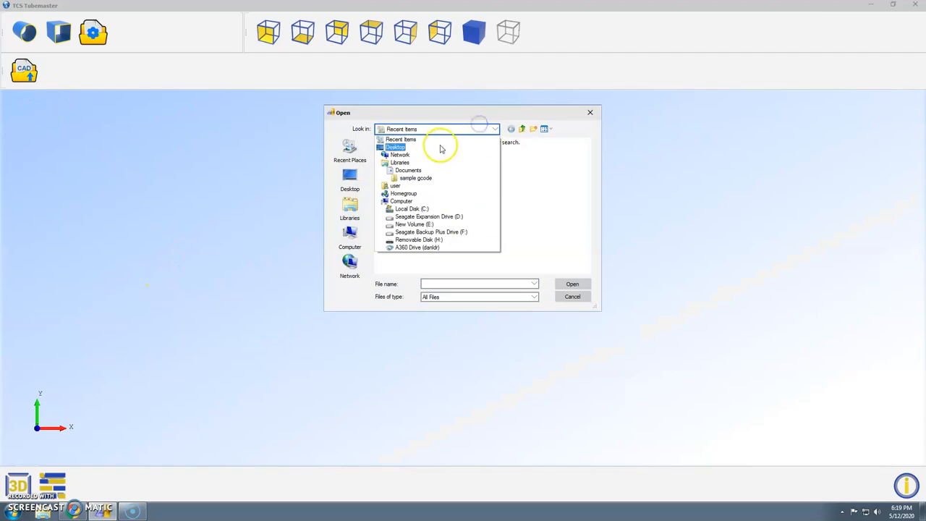
pyautogui.click(397, 186)
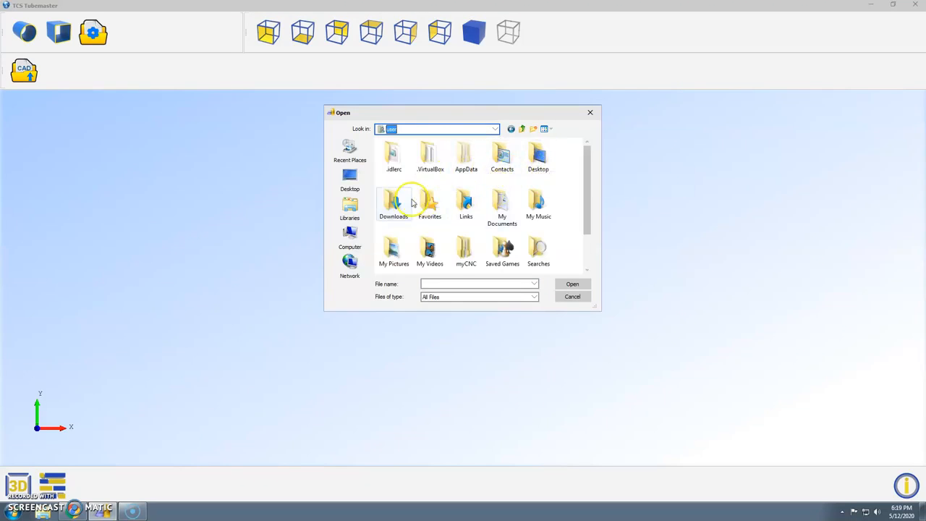
pyautogui.doubleClick(406, 202)
pyautogui.click(401, 191)
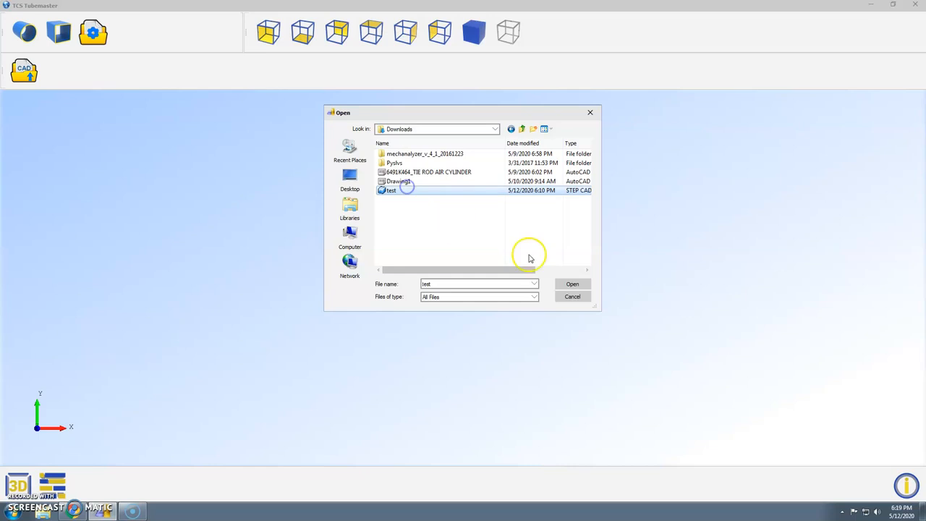
pyautogui.click(565, 283)
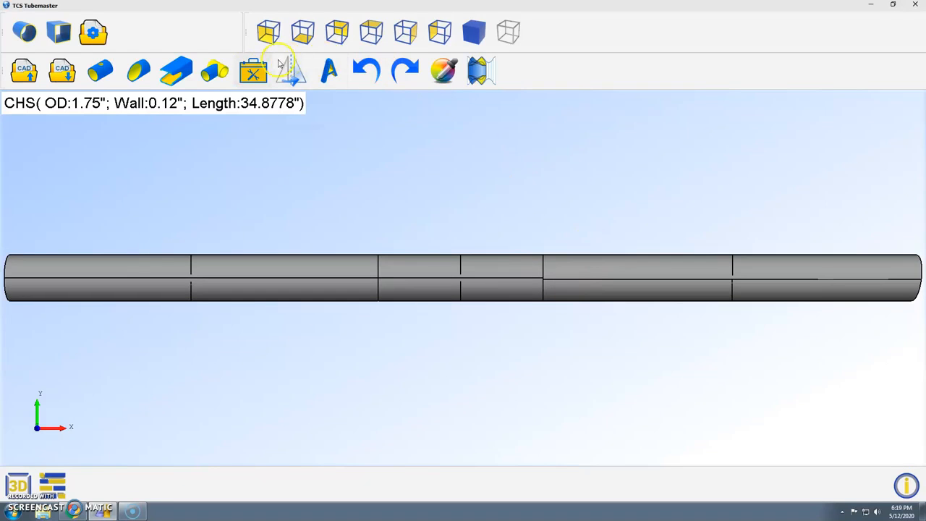
# Cut a round 1-inch-diameter hole through all, 4 inches from the tube's second end, at 45° angle and -90° rotation
pyautogui.click(100, 70)
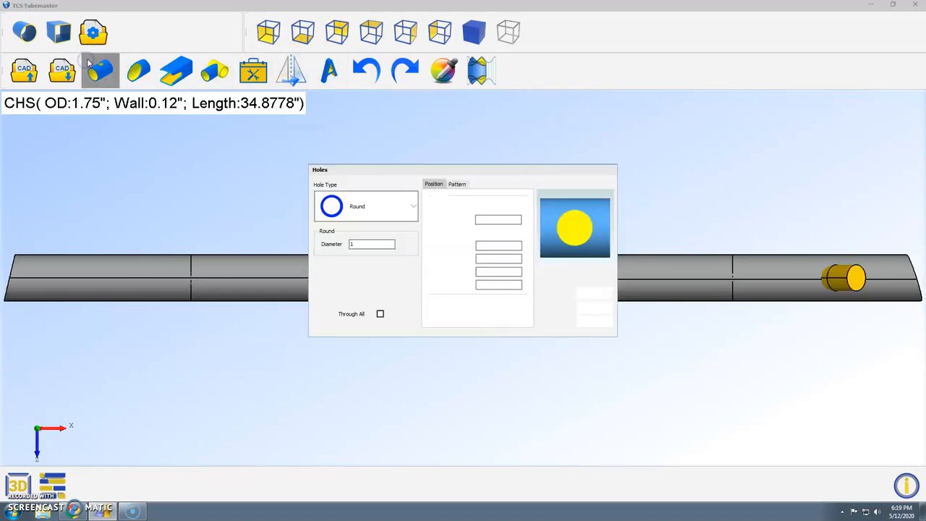
pyautogui.click(479, 272)
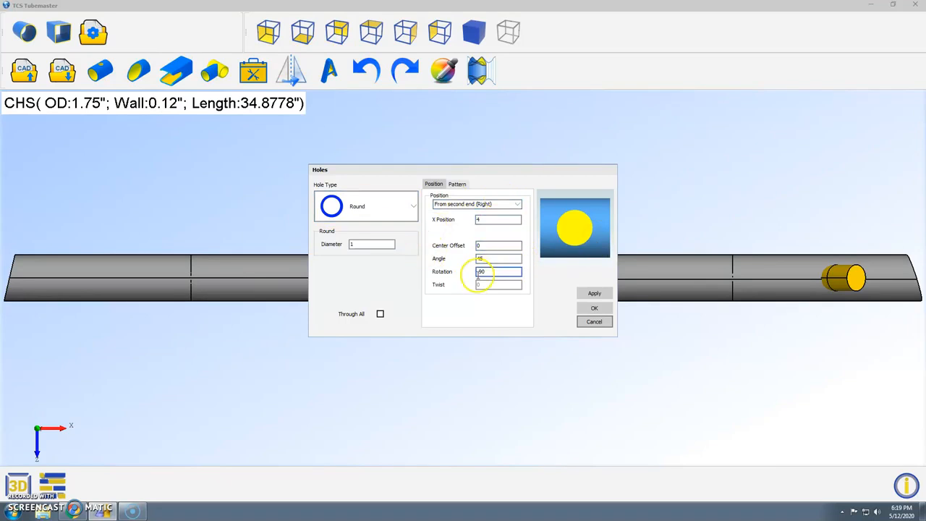
pyautogui.click(380, 313)
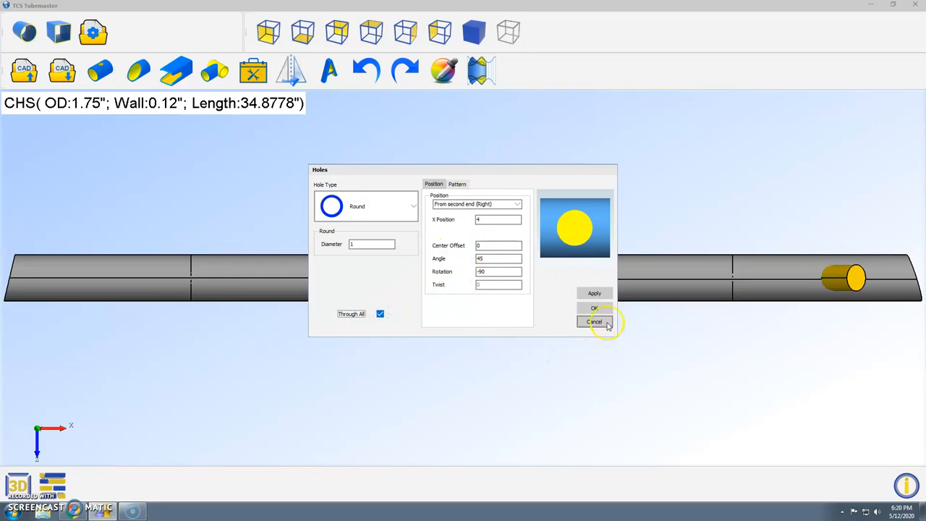
pyautogui.click(594, 294)
pyautogui.click(593, 310)
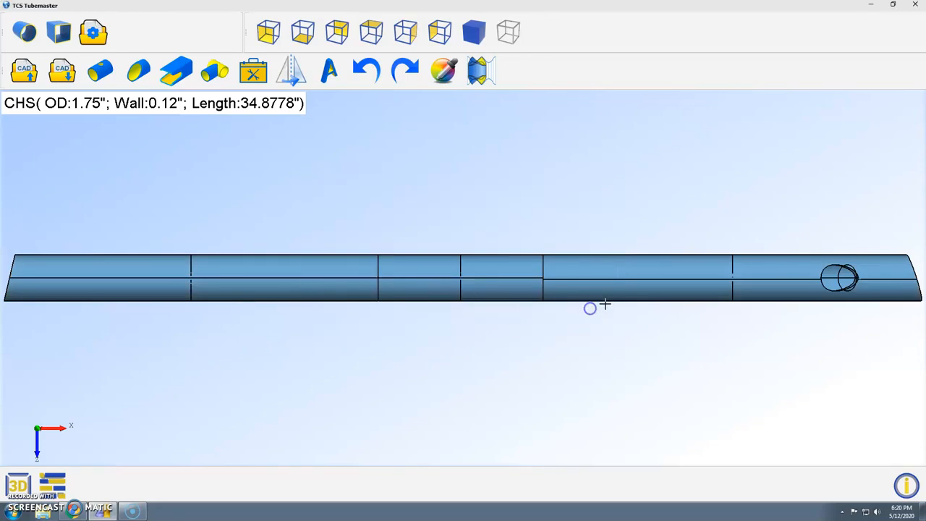
pyautogui.moveTo(534, 292)
pyautogui.mouseDown()
pyautogui.moveTo(532, 179)
pyautogui.moveTo(562, 260)
pyautogui.moveTo(548, 265)
pyautogui.moveTo(585, 122)
pyautogui.moveTo(548, 295)
pyautogui.mouseUp()
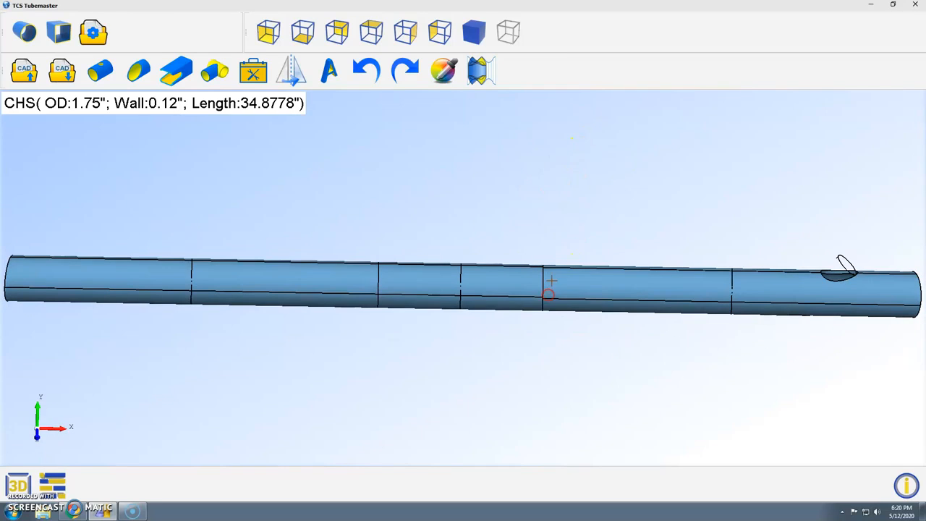
# Export the modified tube to the Downloads folder as "changed test" in Step format
pyautogui.click(71, 74)
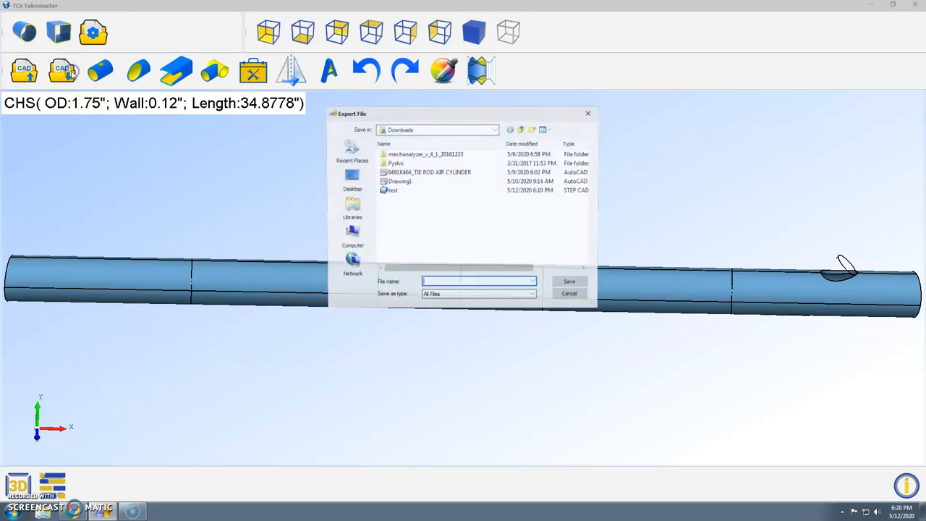
pyautogui.click(436, 283)
pyautogui.write('chan')
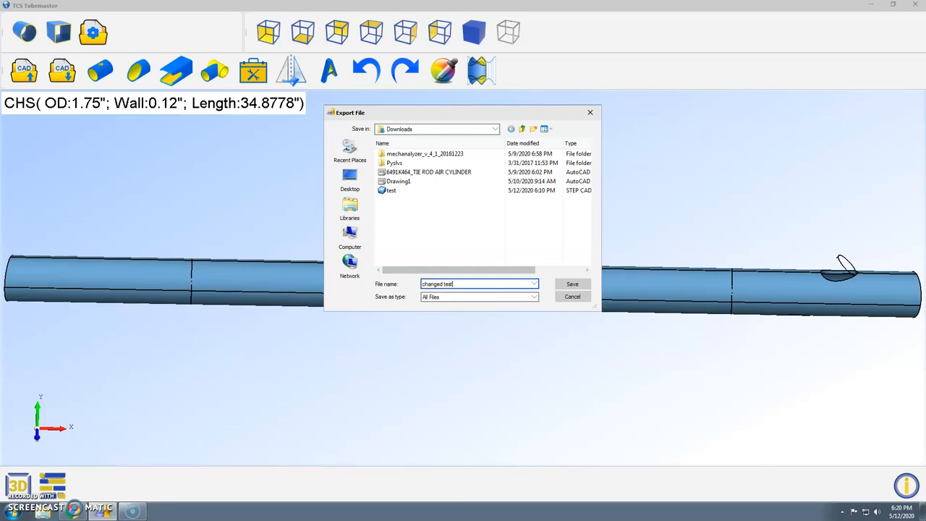
pyautogui.write('ged test')
pyautogui.click(456, 296)
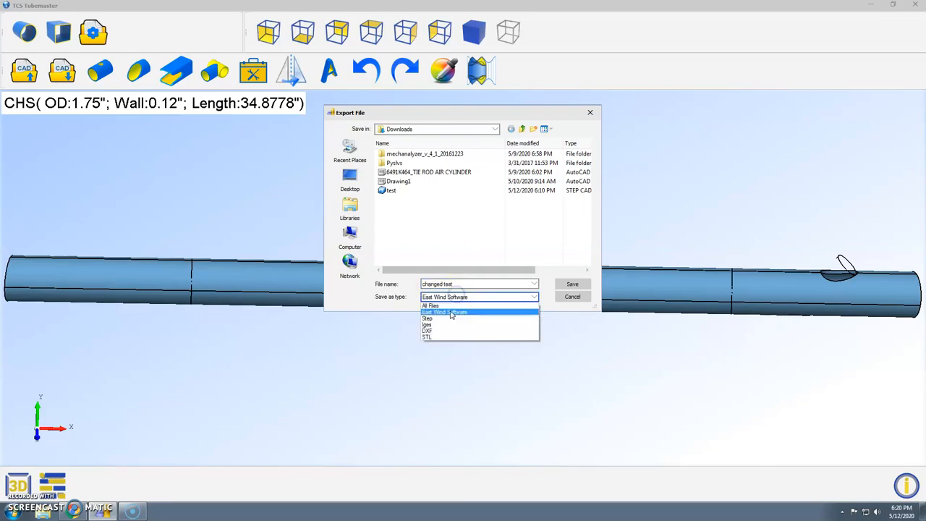
pyautogui.click(447, 320)
pyautogui.click(568, 285)
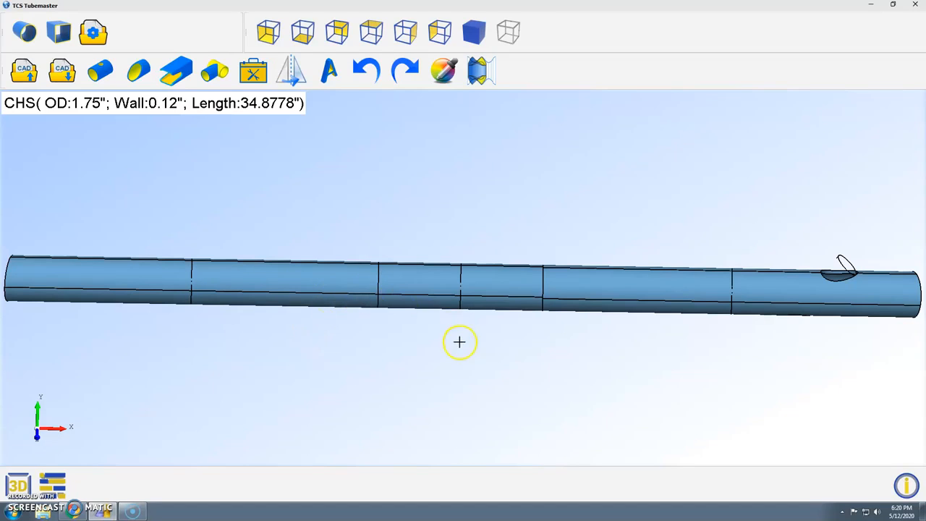
# Unwrap the modified tube
pyautogui.moveTo(456, 349)
pyautogui.mouseDown(button='middle')
pyautogui.moveTo(432, 317)
pyautogui.moveTo(465, 200)
pyautogui.moveTo(464, 344)
pyautogui.mouseUp(button='middle')
pyautogui.click(482, 74)
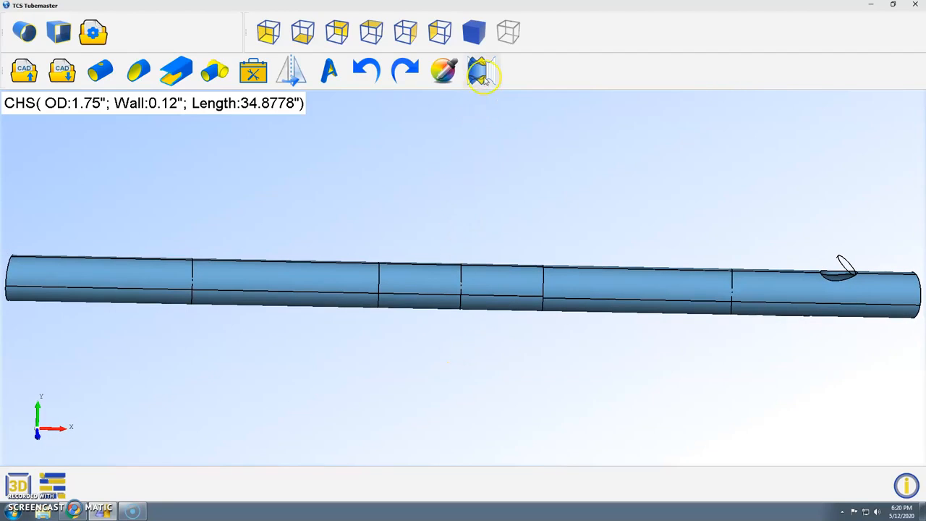